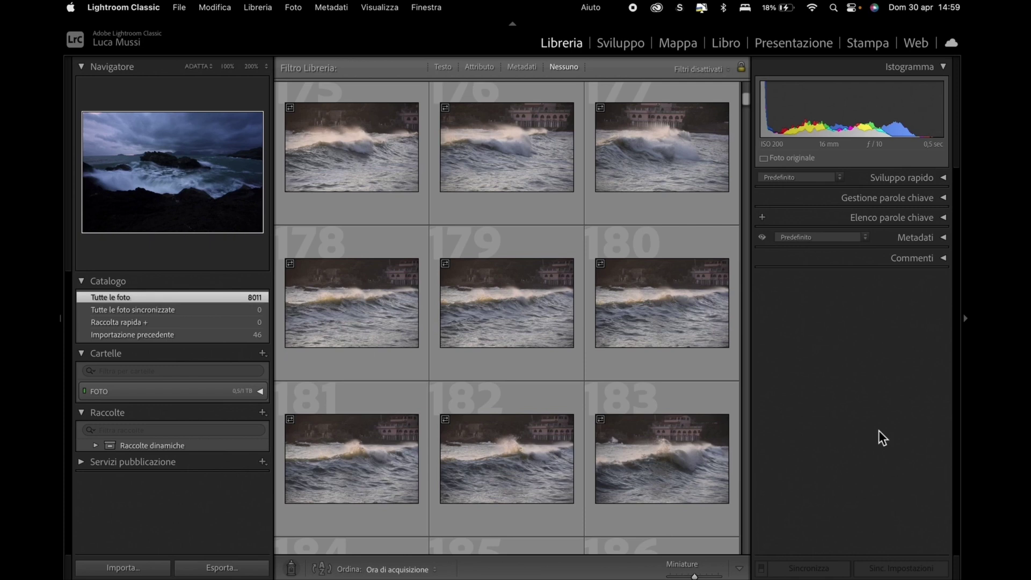
# Open breaking-wave photo 175 in Loupe, pan around it at 100% zoom, then return to Fit.
pyautogui.click(372, 159)
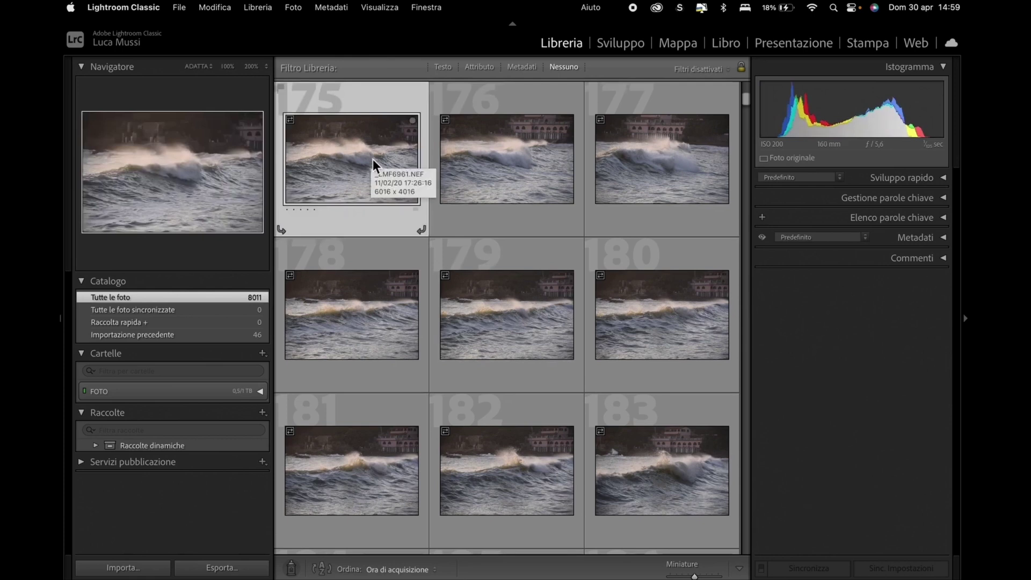
pyautogui.doubleClick(373, 159)
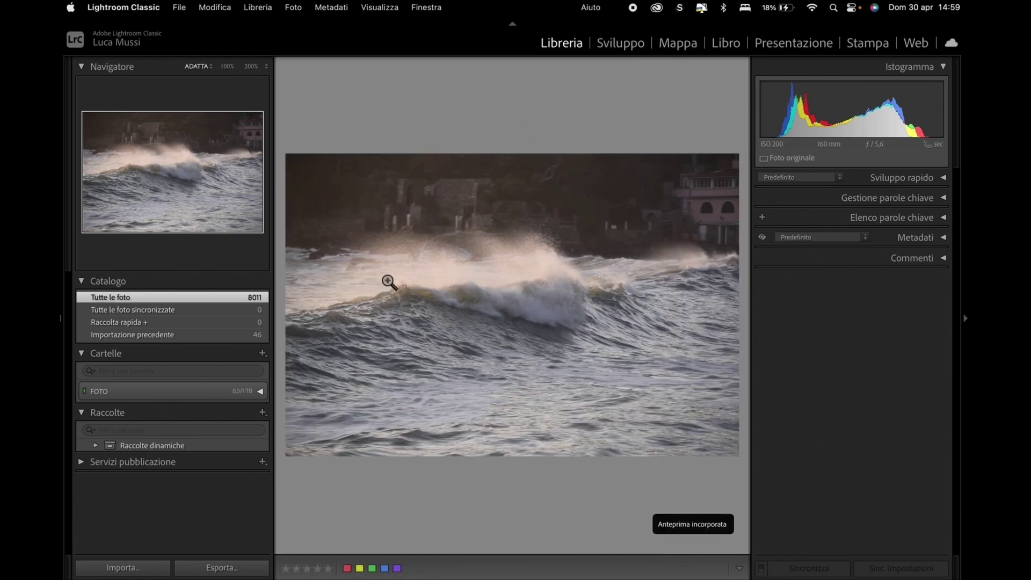
pyautogui.click(477, 292)
pyautogui.moveTo(591, 295); pyautogui.dragTo(397, 290)
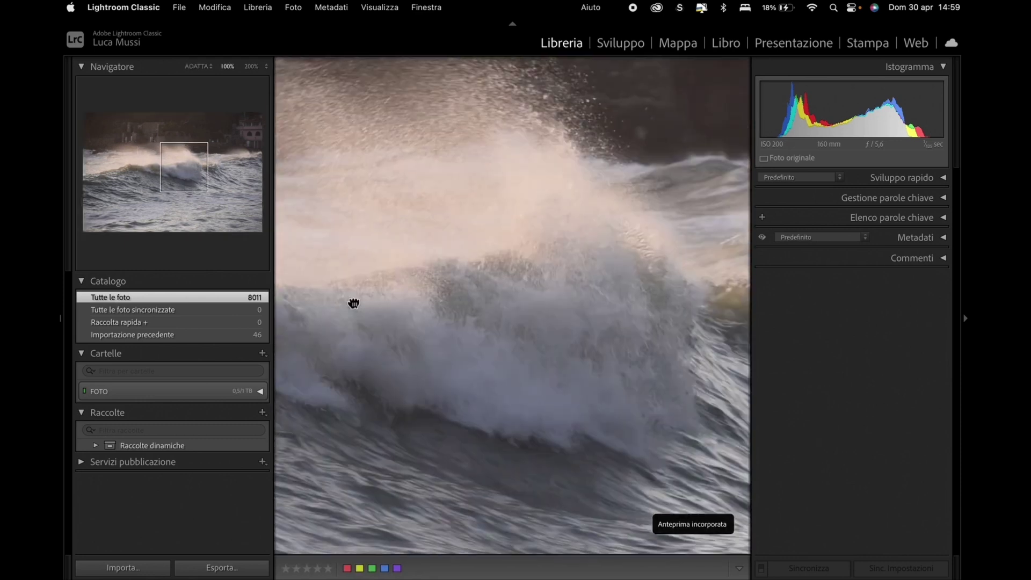
pyautogui.moveTo(598, 281)
pyautogui.mouseDown()
pyautogui.moveTo(361, 272)
pyautogui.moveTo(646, 202)
pyautogui.mouseUp()
pyautogui.moveTo(391, 216); pyautogui.dragTo(650, 228)
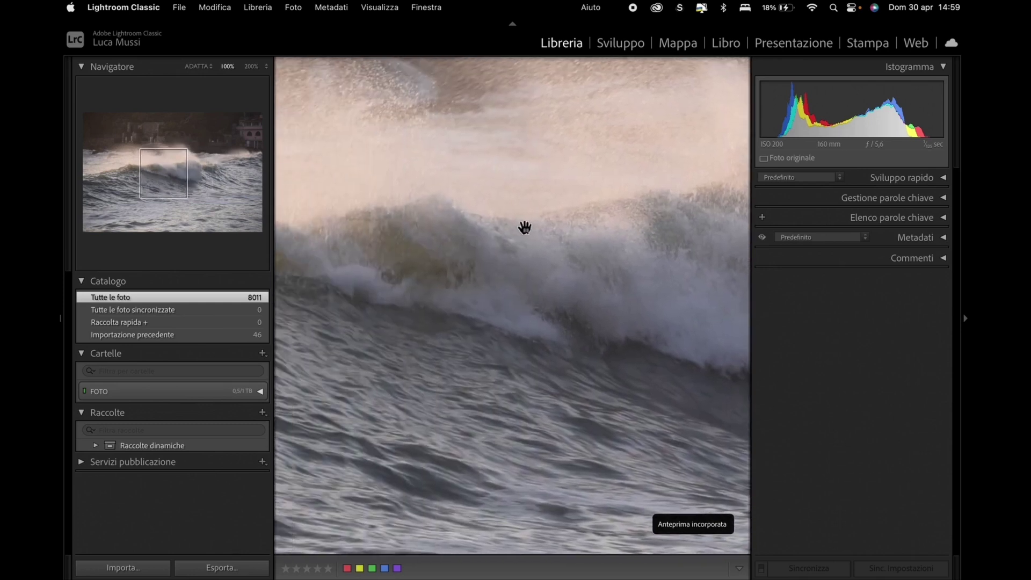
pyautogui.moveTo(414, 223); pyautogui.dragTo(574, 269)
pyautogui.click(572, 268)
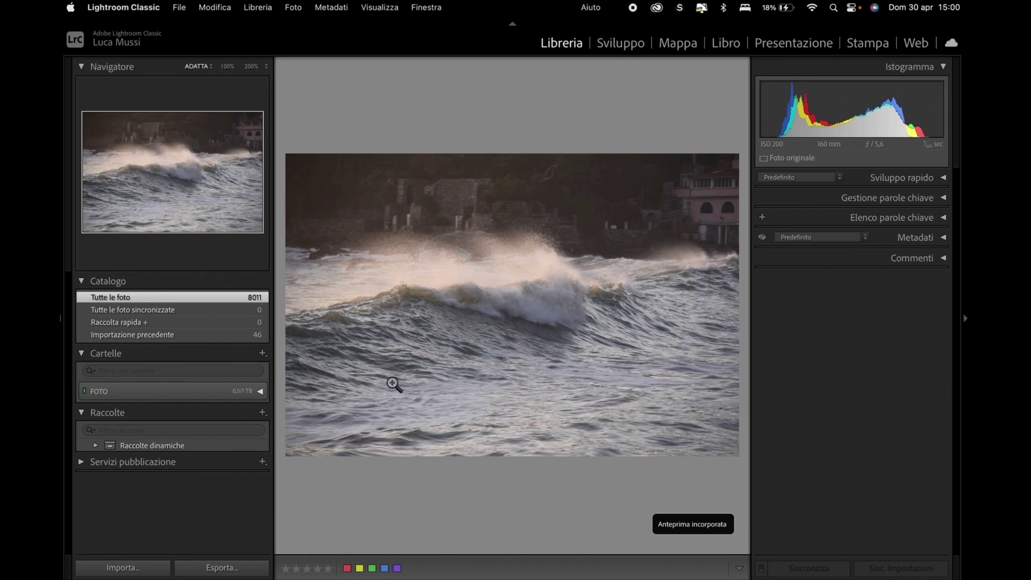
# Rate photo 175 two stars instead of three, then go back to the Grid view.
pyautogui.click(307, 569)
pyautogui.press('0')
pyautogui.press('2')
pyautogui.press('g')
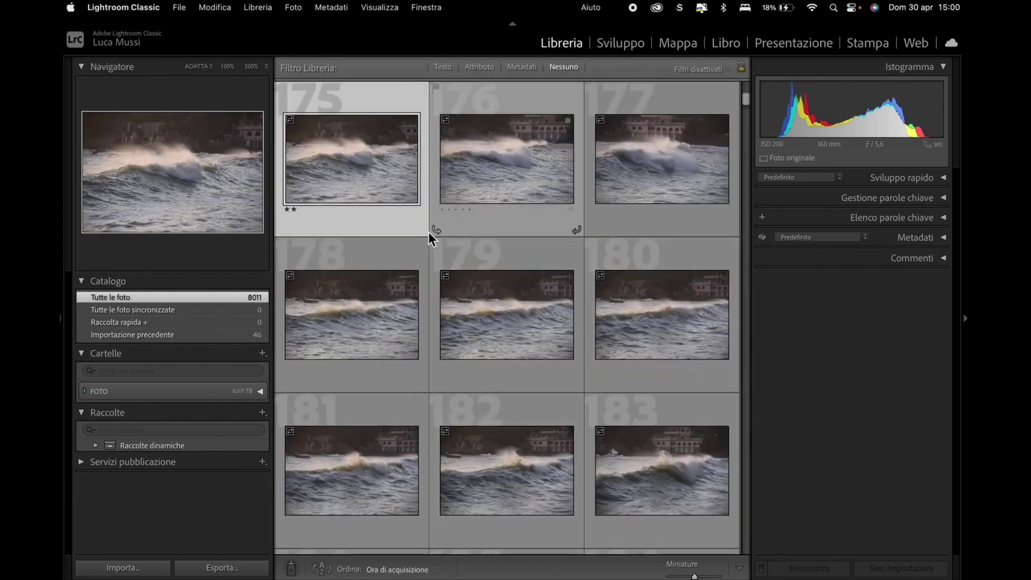
# Browse the wave burst in Loupe from photo 175 and give photo 188 five stars.
pyautogui.doubleClick(385, 160)
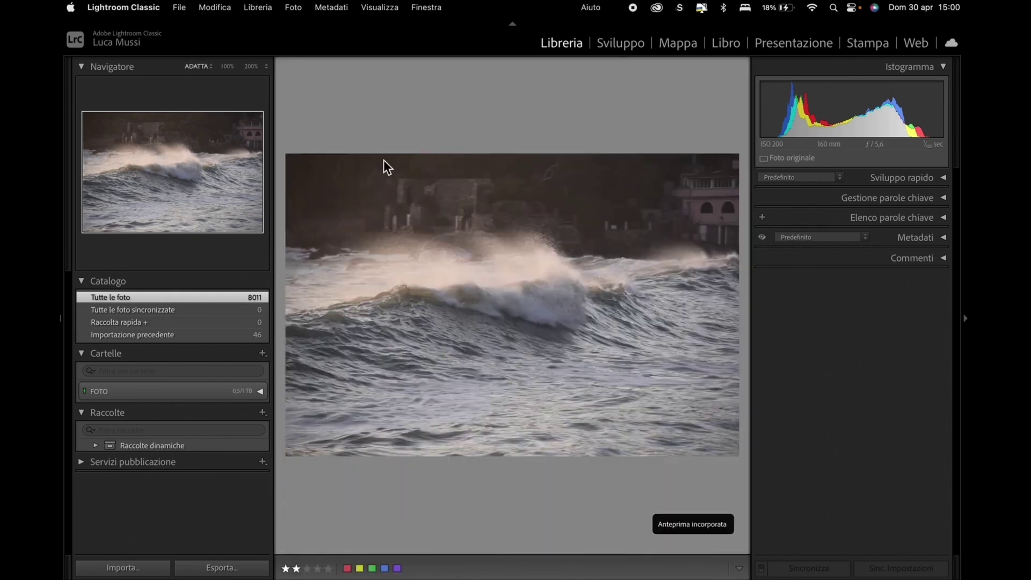
pyautogui.press('Right')
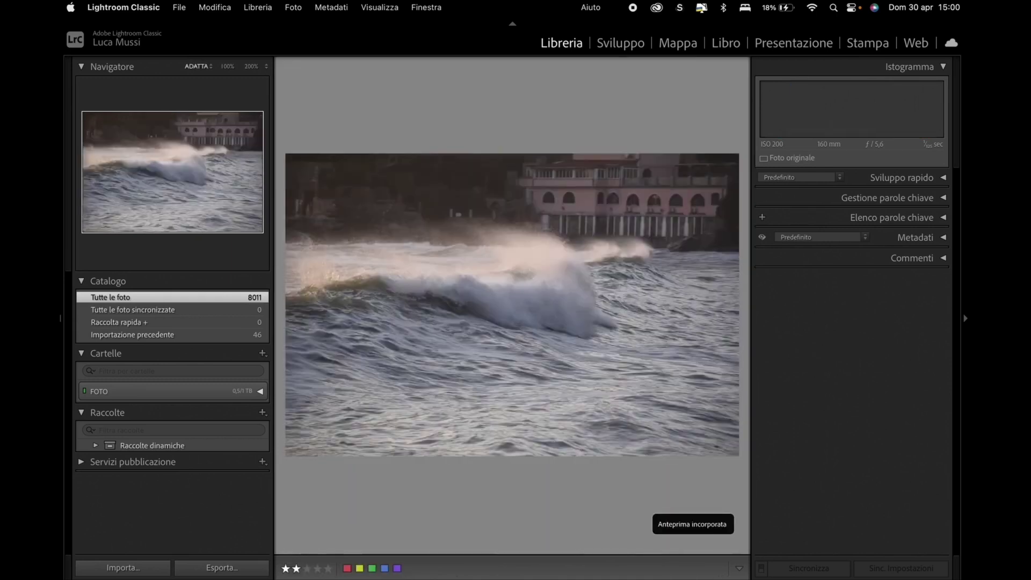
pyautogui.press('Right')
pyautogui.press('Right')
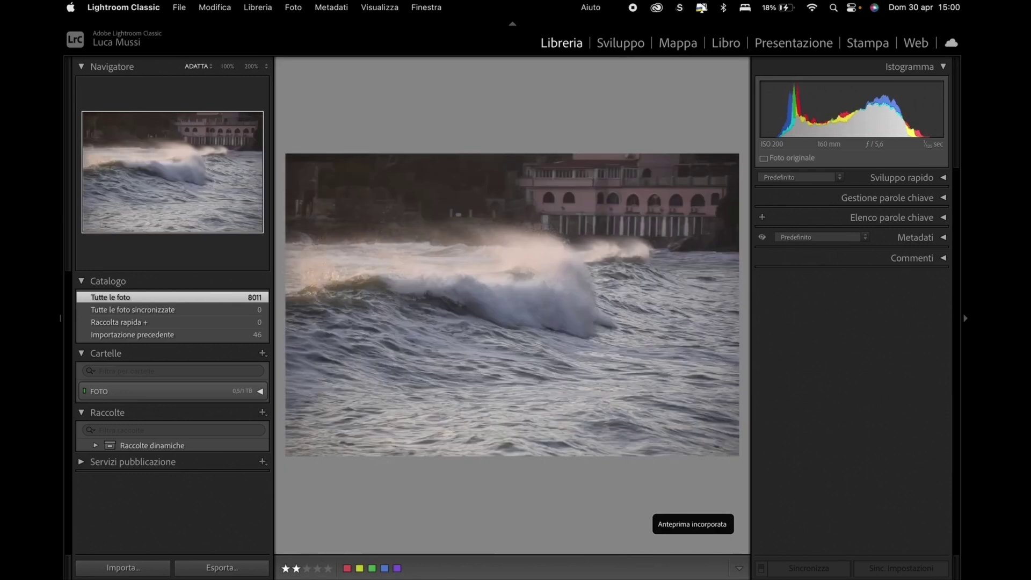
pyautogui.press('Right')
pyautogui.press('Right')
pyautogui.press('Right')
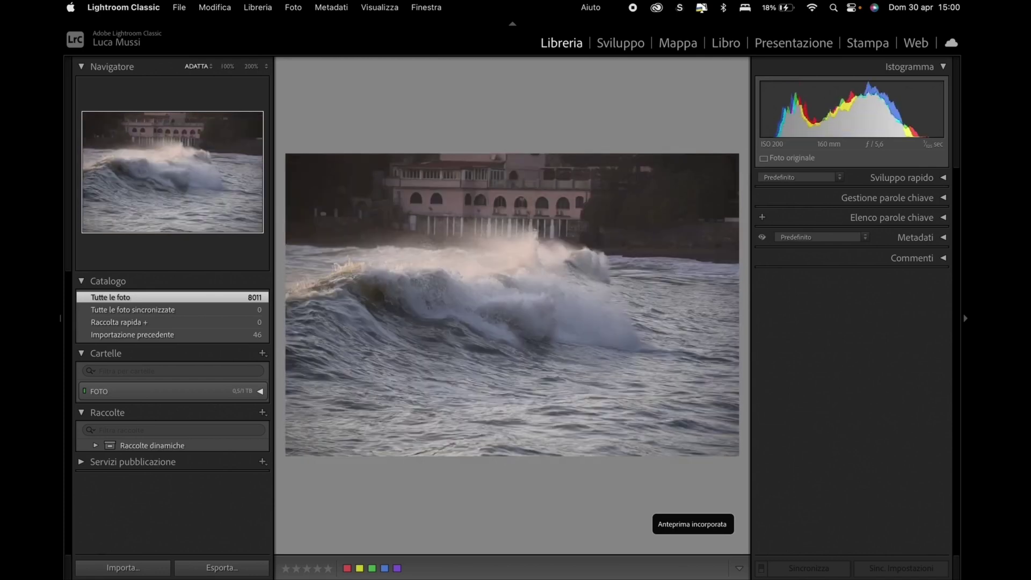
pyautogui.press('Right')
pyautogui.press('Right')
pyautogui.press('Right')
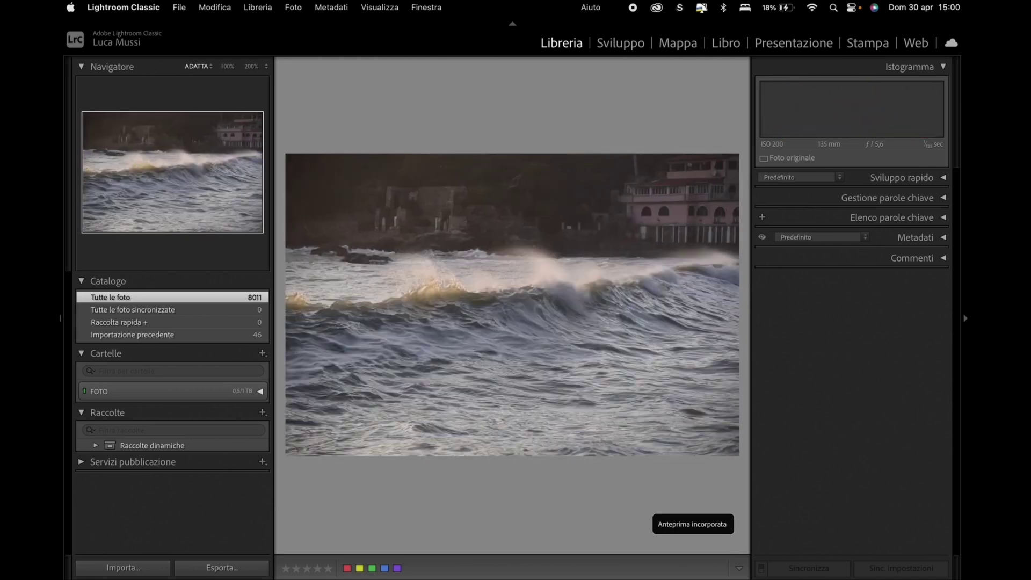
pyautogui.press('Right')
pyautogui.press('Right')
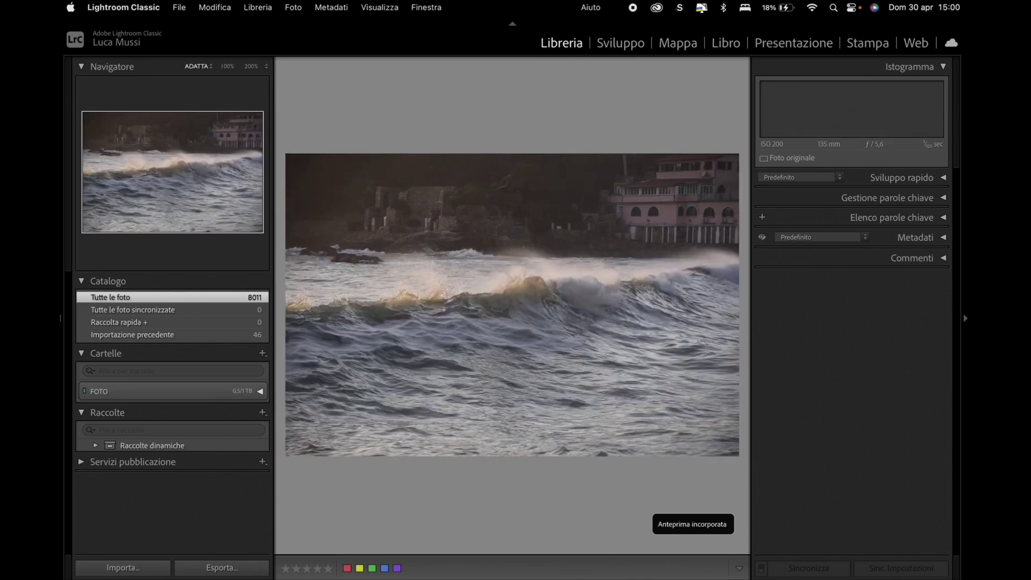
pyautogui.press('Right')
pyautogui.press('Right')
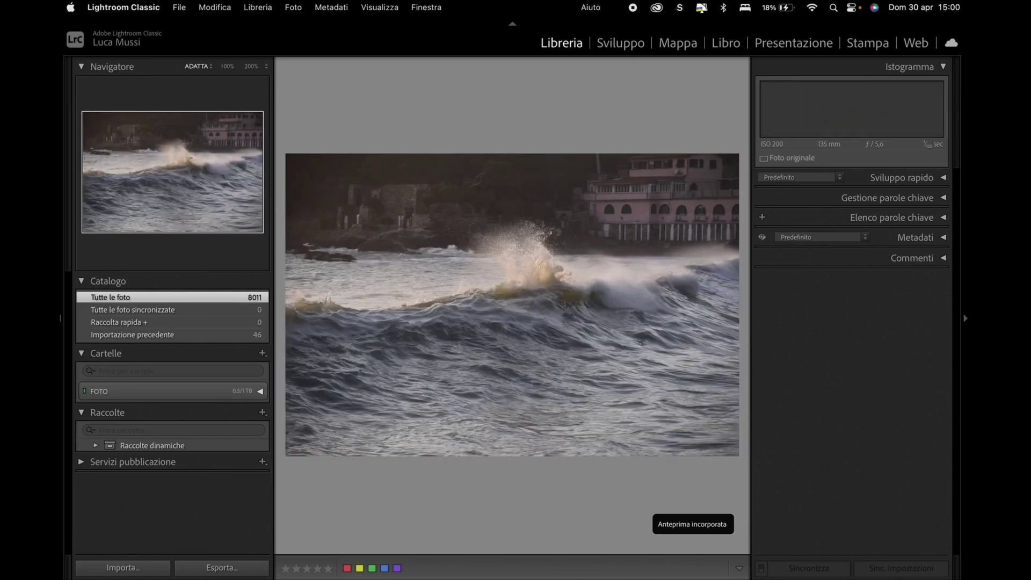
pyautogui.press('Right')
pyautogui.press('Right')
pyautogui.press('Right')
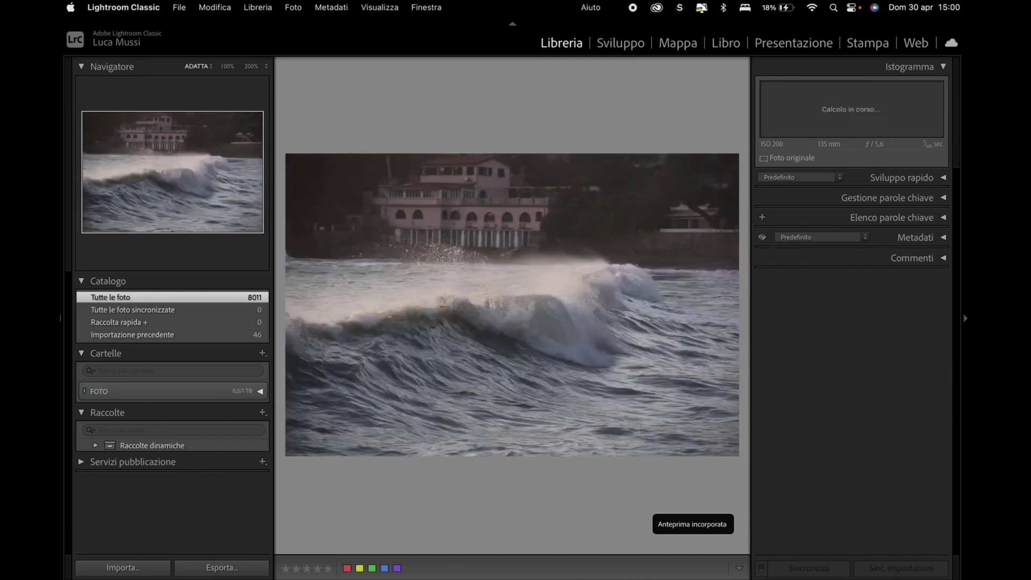
pyautogui.press('Right')
pyautogui.press('Right')
pyautogui.press('Right')
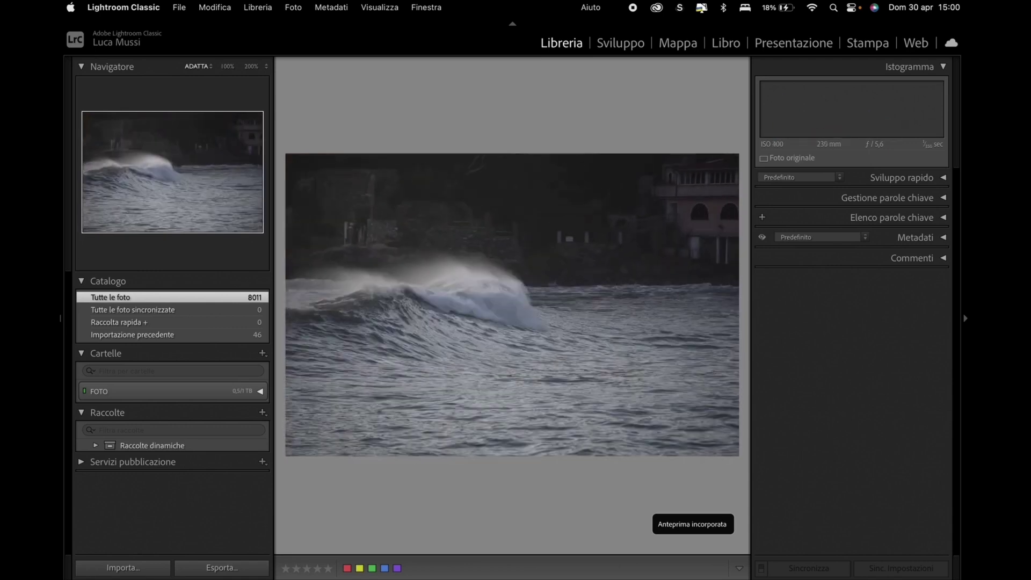
pyautogui.press('Right')
pyautogui.press('Right')
pyautogui.press('Right')
pyautogui.press('Right')
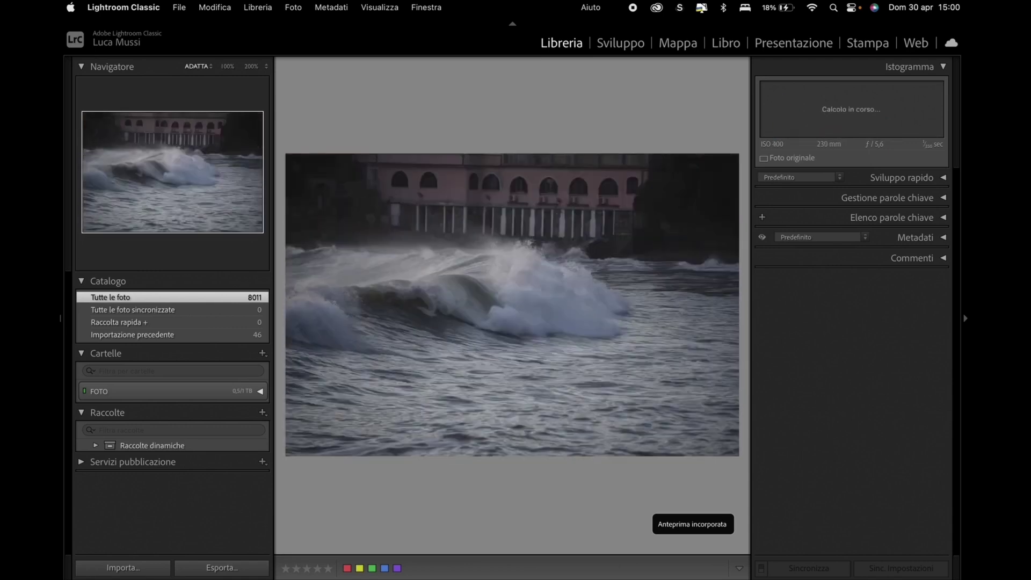
pyautogui.press('Right')
pyautogui.press('Right')
pyautogui.press('Right')
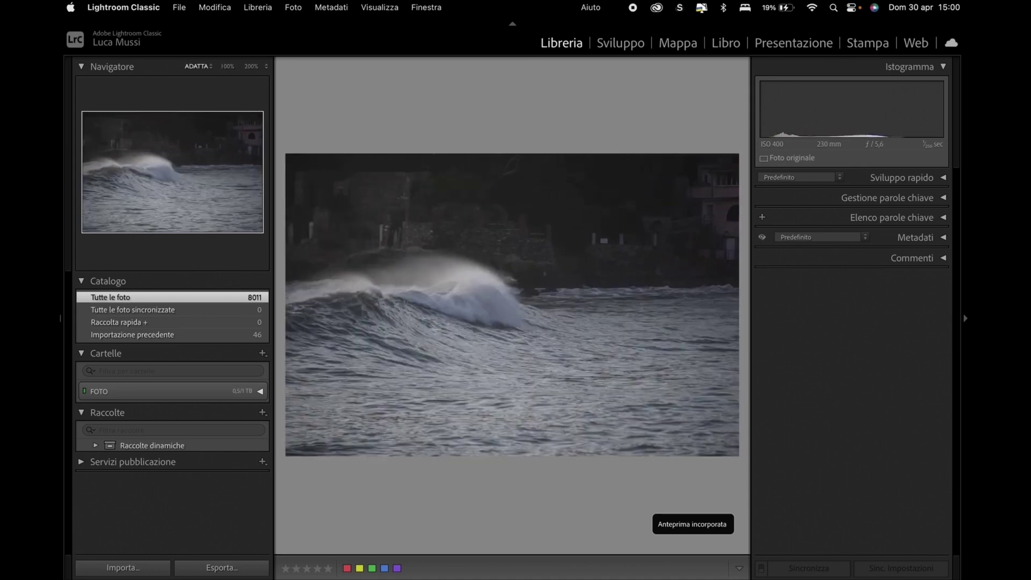
pyautogui.press('Right')
pyautogui.press('Right')
pyautogui.press('Right')
pyautogui.press('Right')
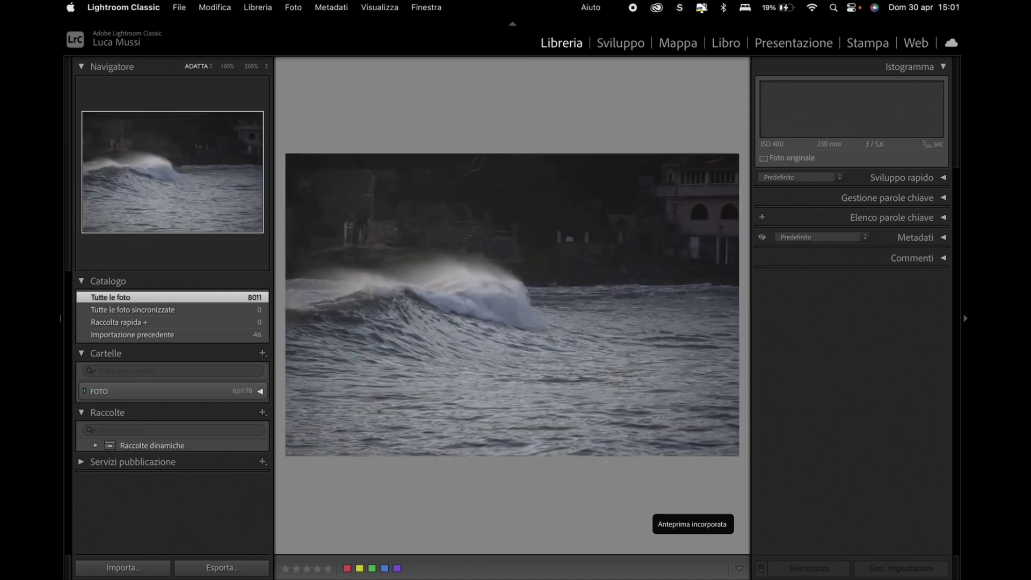
pyautogui.press('Right')
pyautogui.press('Right')
pyautogui.press('Right')
pyautogui.press('Right')
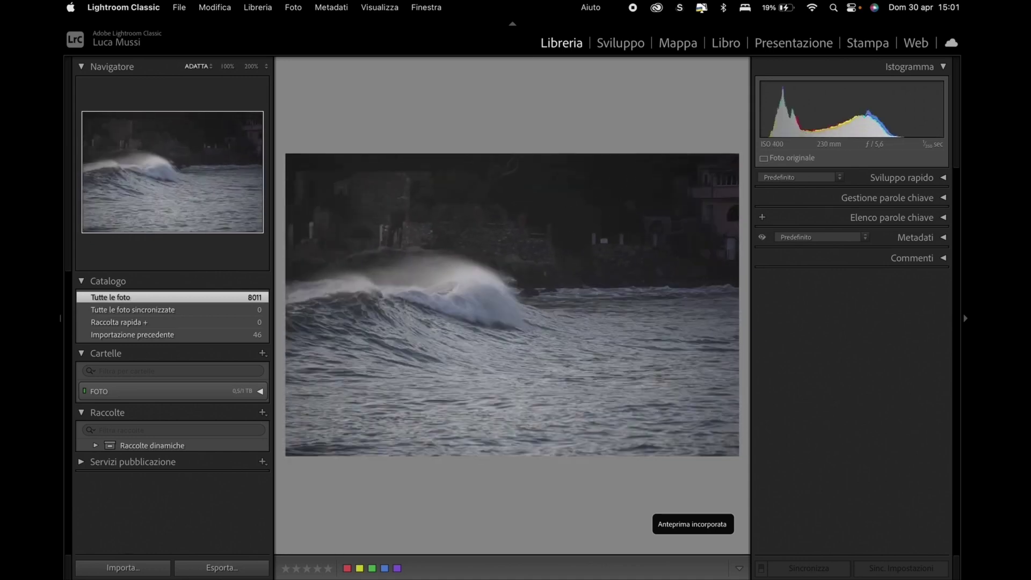
pyautogui.press('Right')
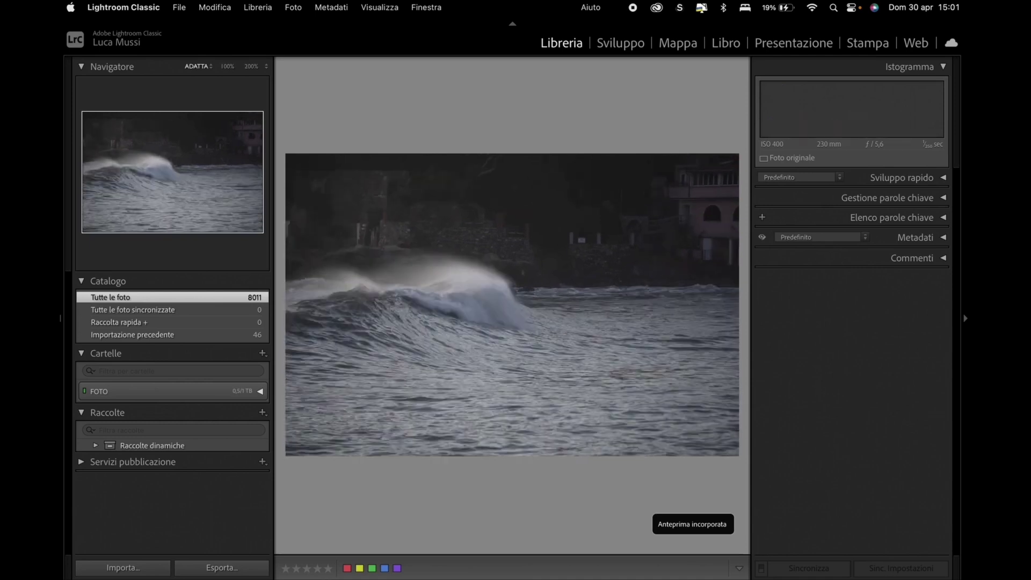
pyautogui.press('Right')
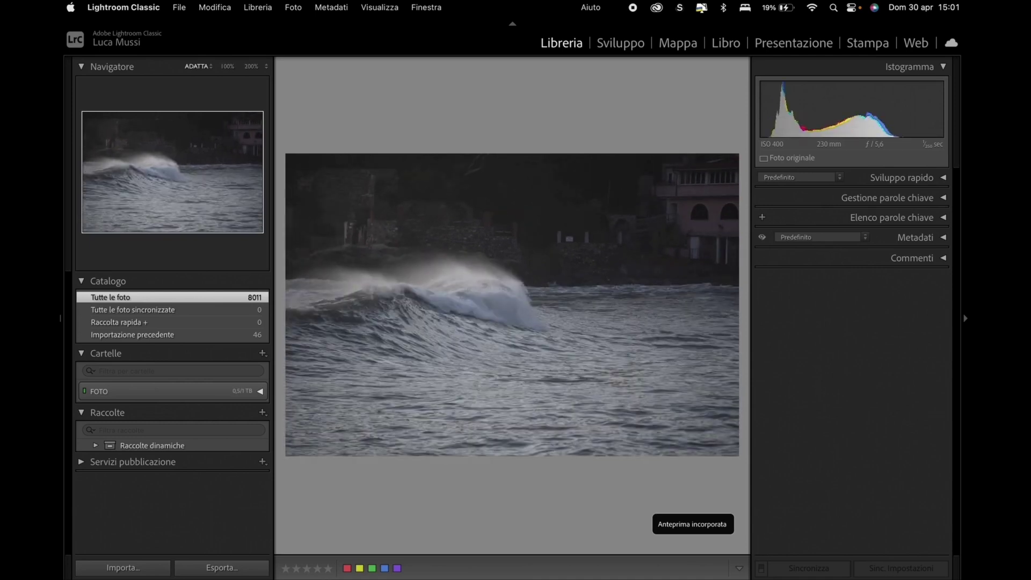
pyautogui.press('Right')
pyautogui.press('Right')
pyautogui.press('Right')
pyautogui.press('Right')
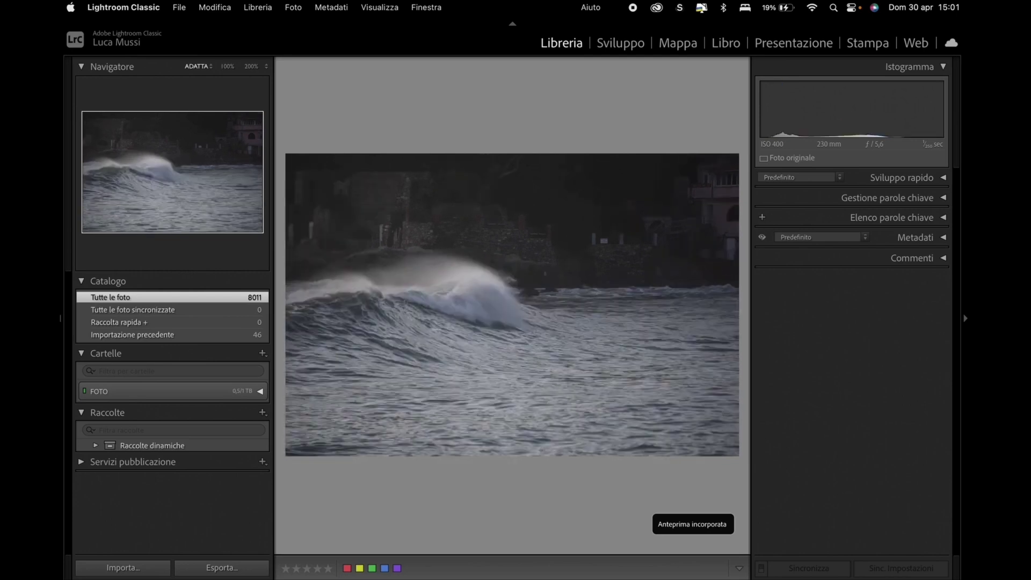
pyautogui.press('Right')
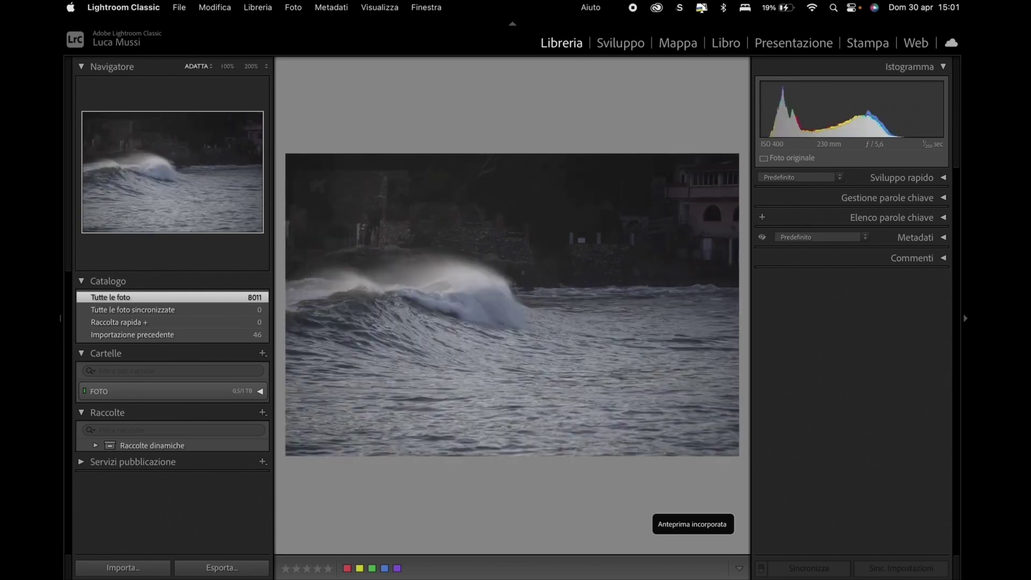
pyautogui.press('Right')
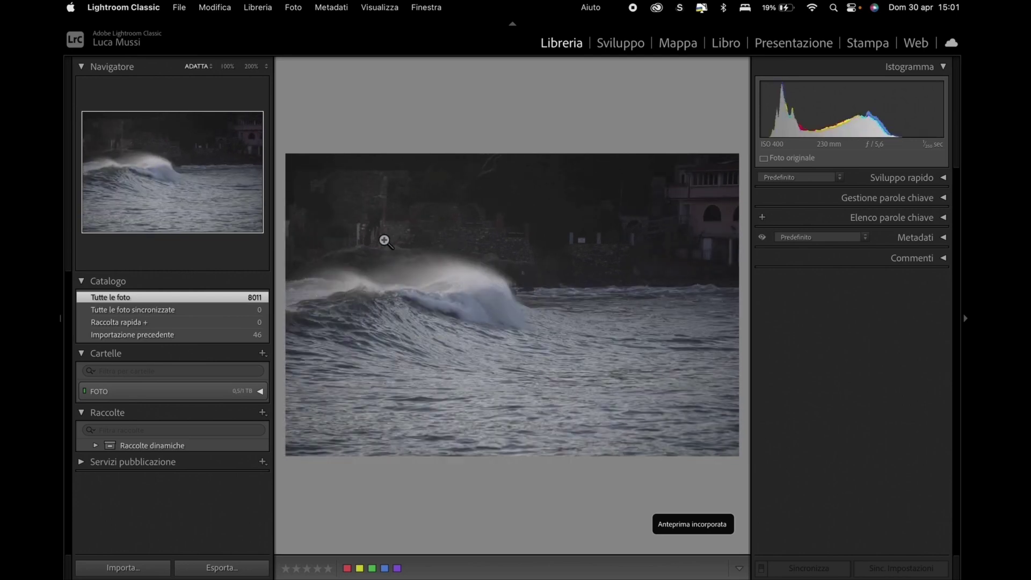
pyautogui.press('Right')
pyautogui.press('5')
pyautogui.press('g')
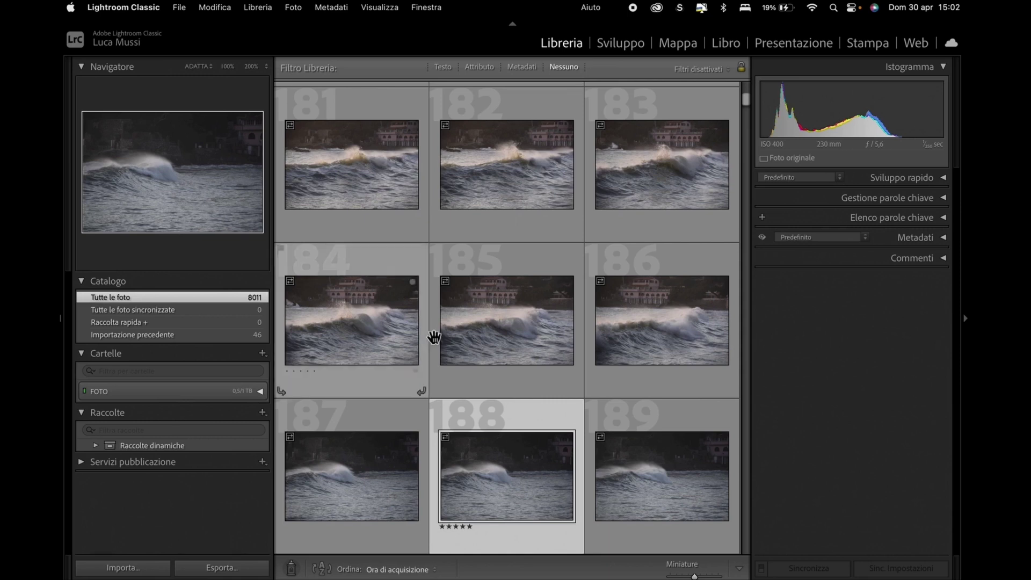
# Flag wave photo 188 as a pick from its Loupe context menu.
pyautogui.doubleClick(487, 462)
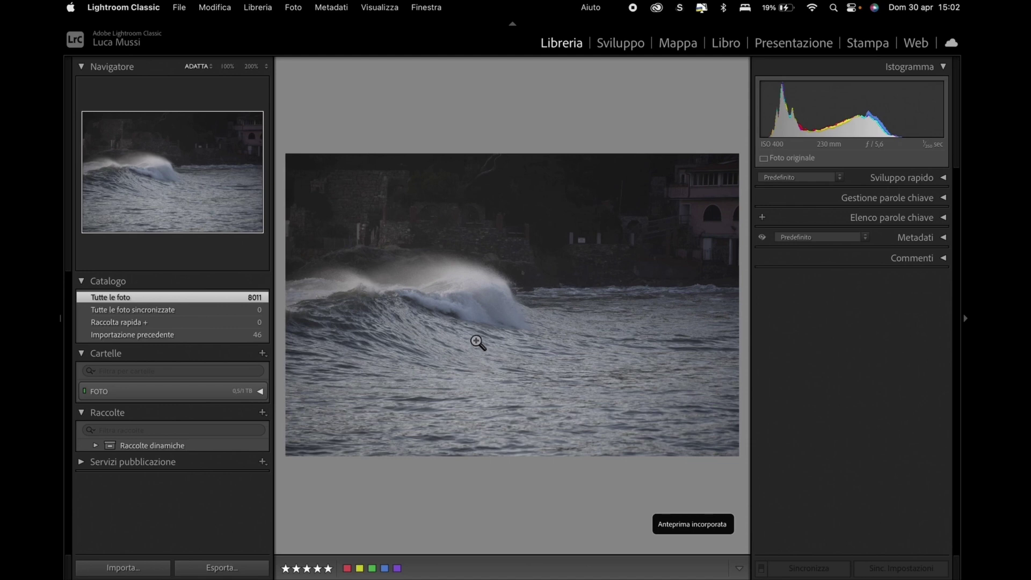
pyautogui.rightClick(478, 314)
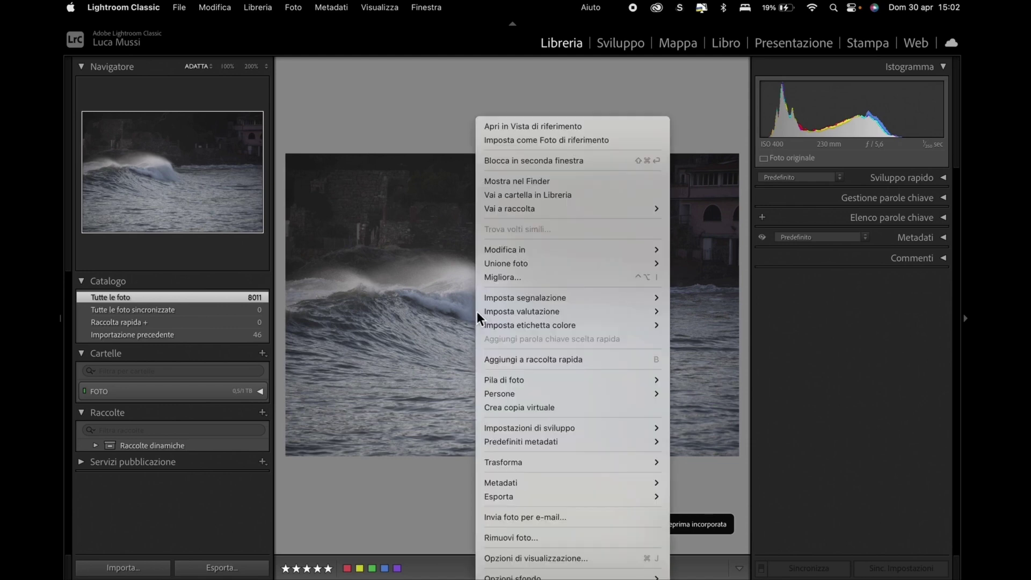
pyautogui.moveTo(525, 297)
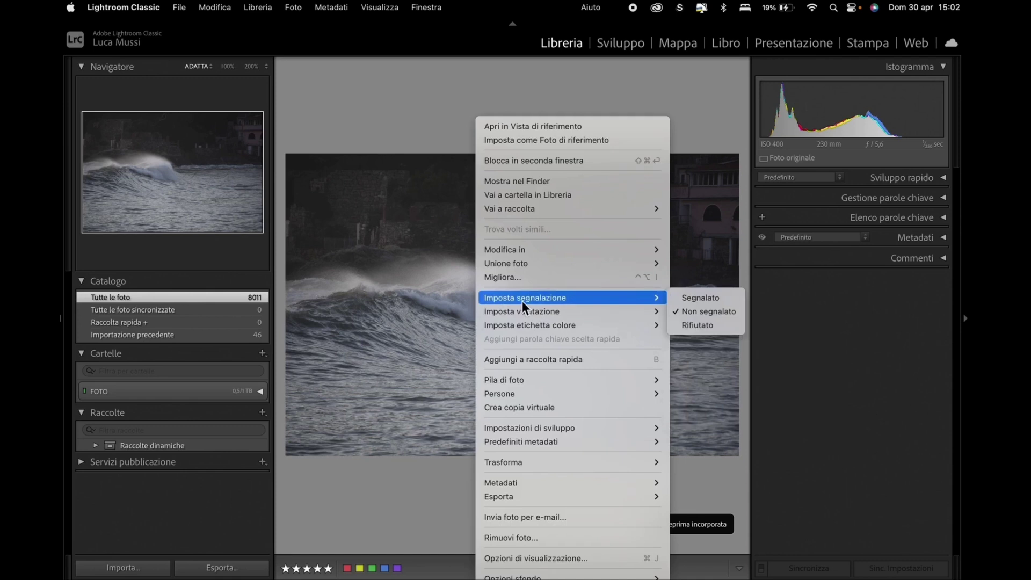
pyautogui.click(704, 297)
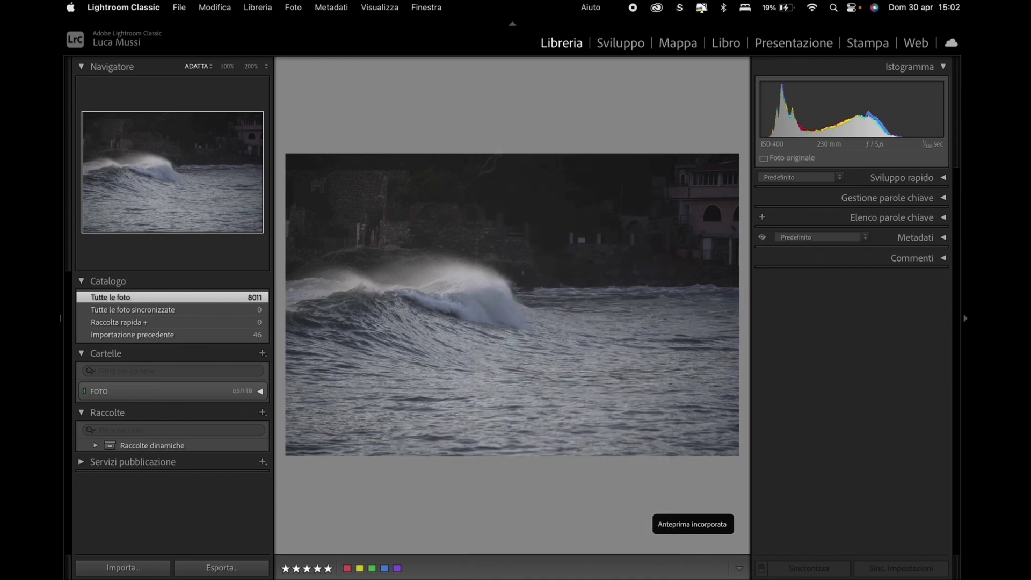
# Mark neighbouring photo 187 as rejected, then select photo 189 back in the Grid.
pyautogui.press('Right')
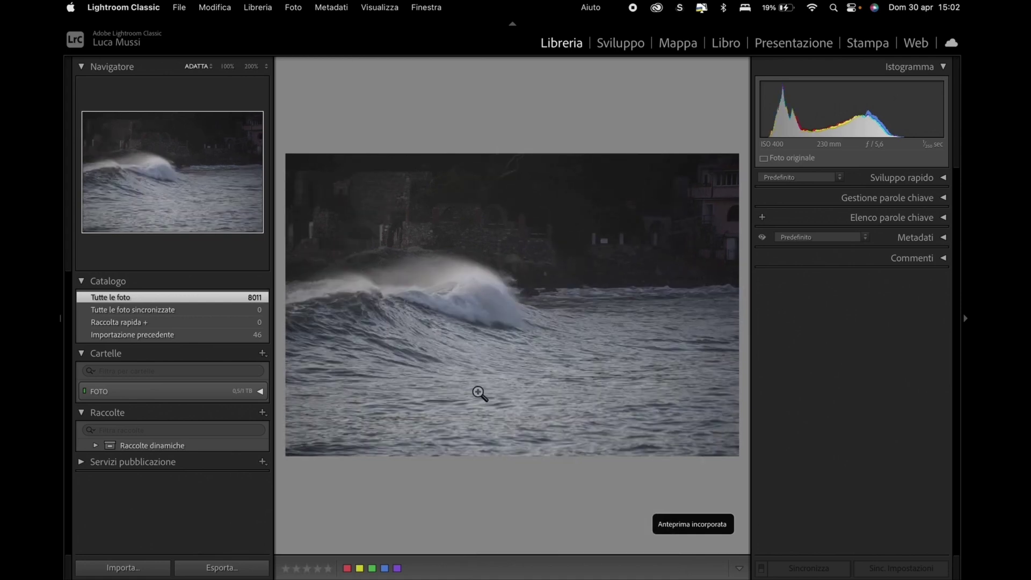
pyautogui.rightClick(500, 325)
pyautogui.moveTo(564, 297)
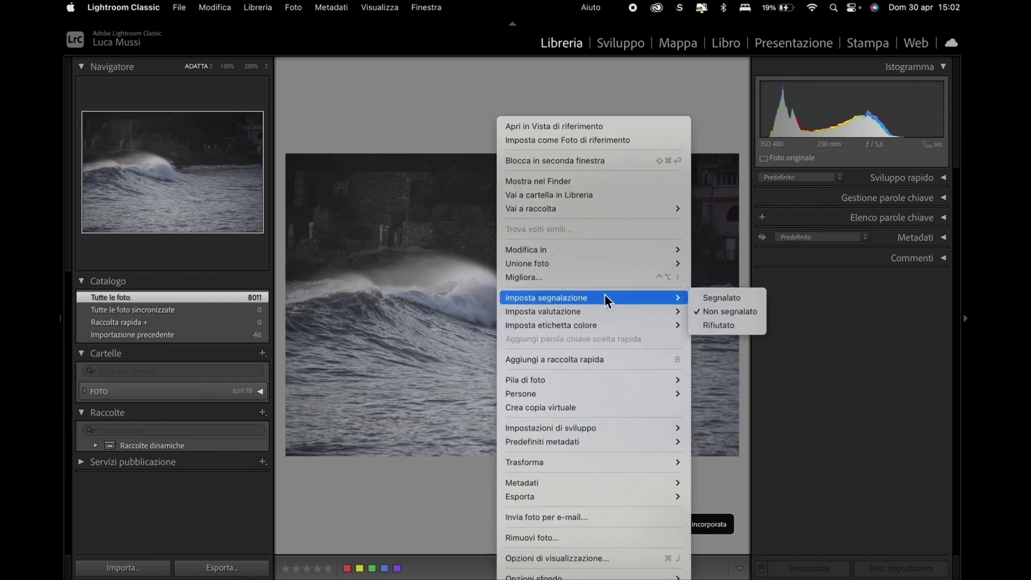
pyautogui.click(750, 331)
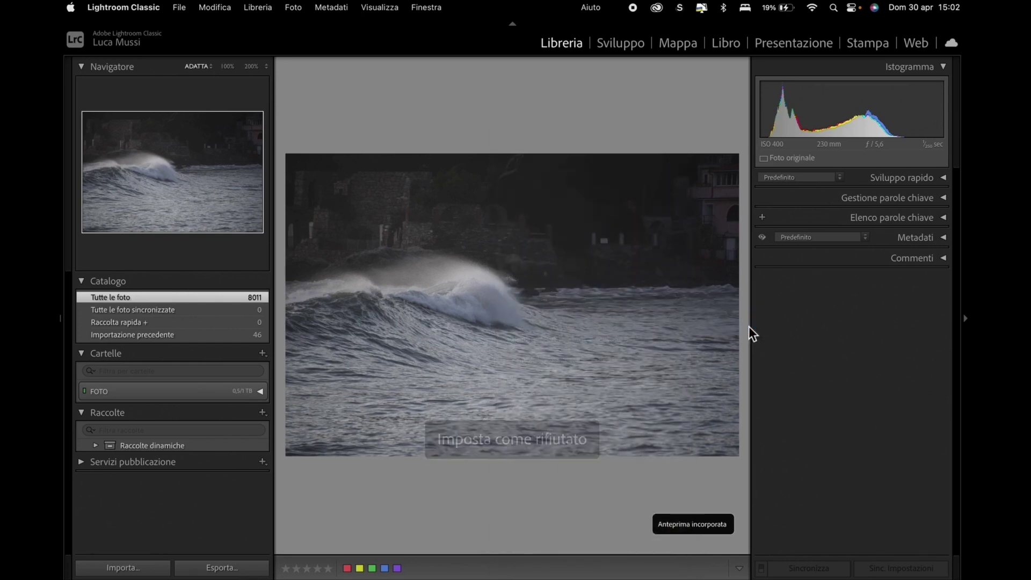
pyautogui.press('g')
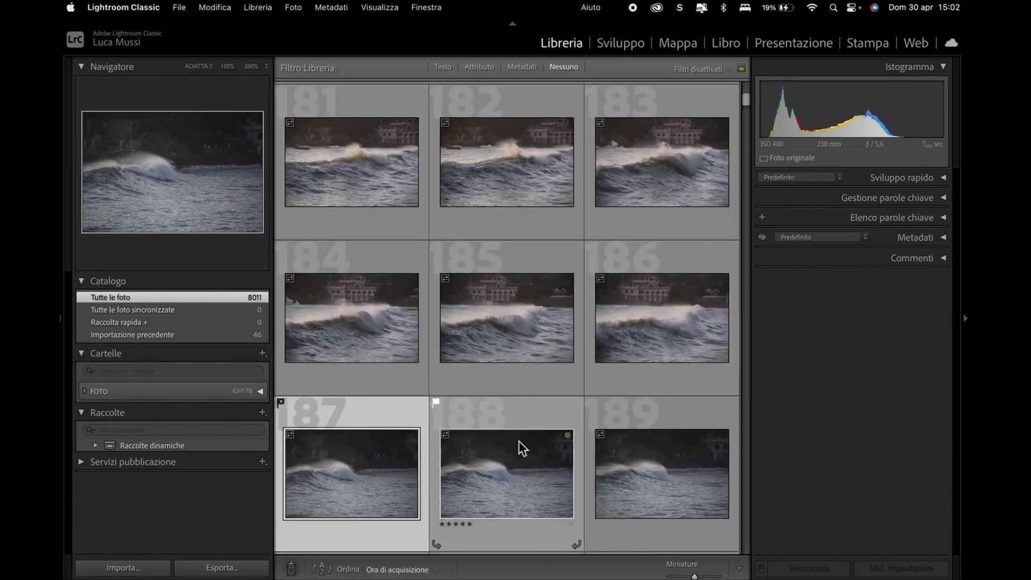
pyautogui.scroll(-2, 521, 440)
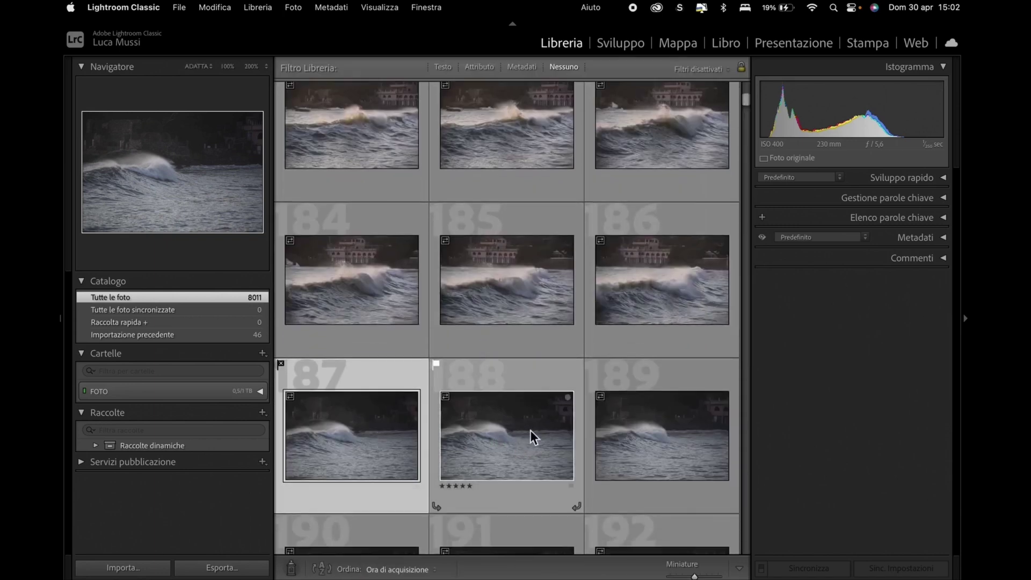
pyautogui.click(653, 434)
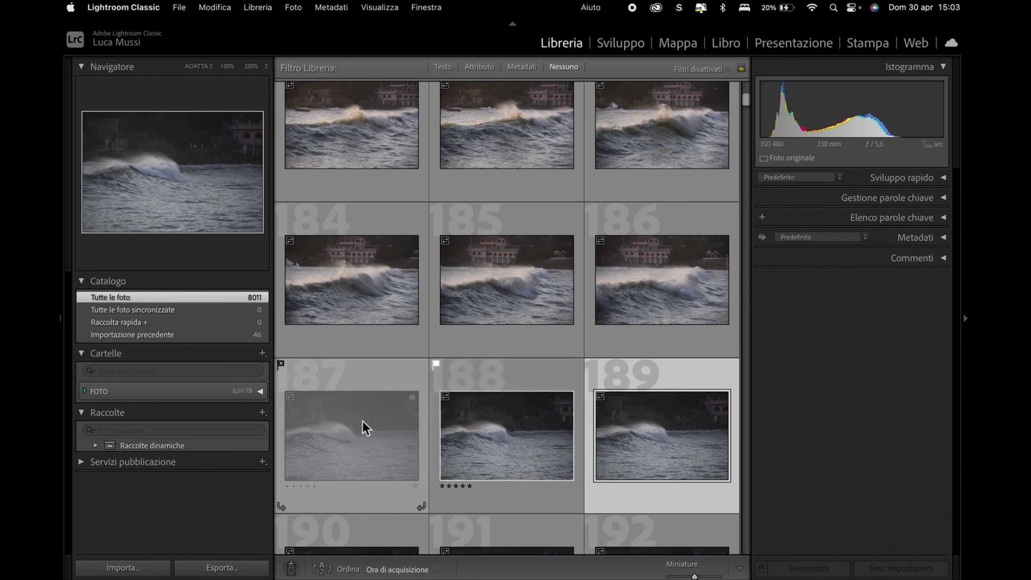
# Show the Attribute filter bar and try the rejected and flagged flag filters.
pyautogui.click(484, 66)
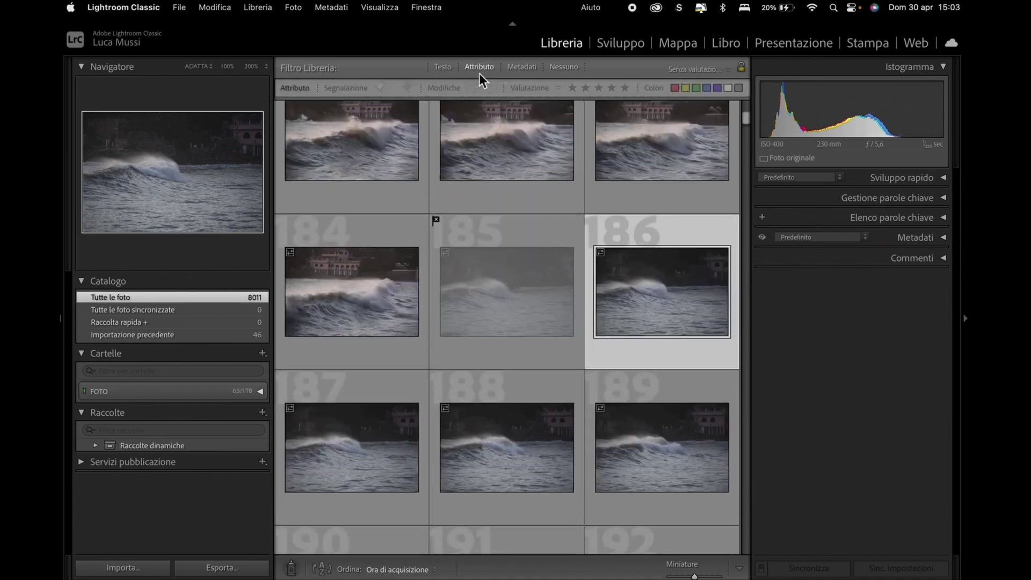
pyautogui.click(408, 88)
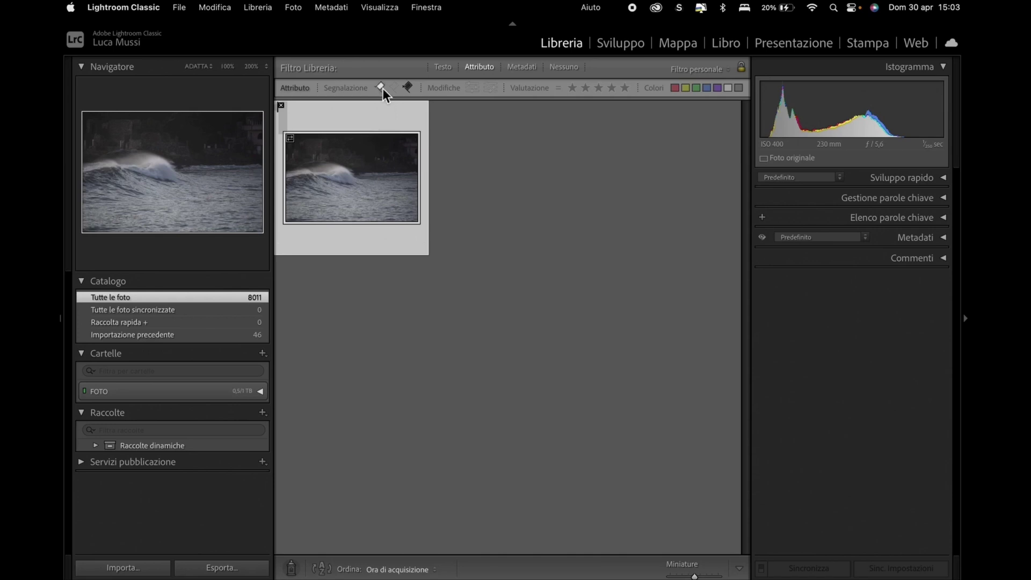
pyautogui.click(402, 89)
pyautogui.click(408, 88)
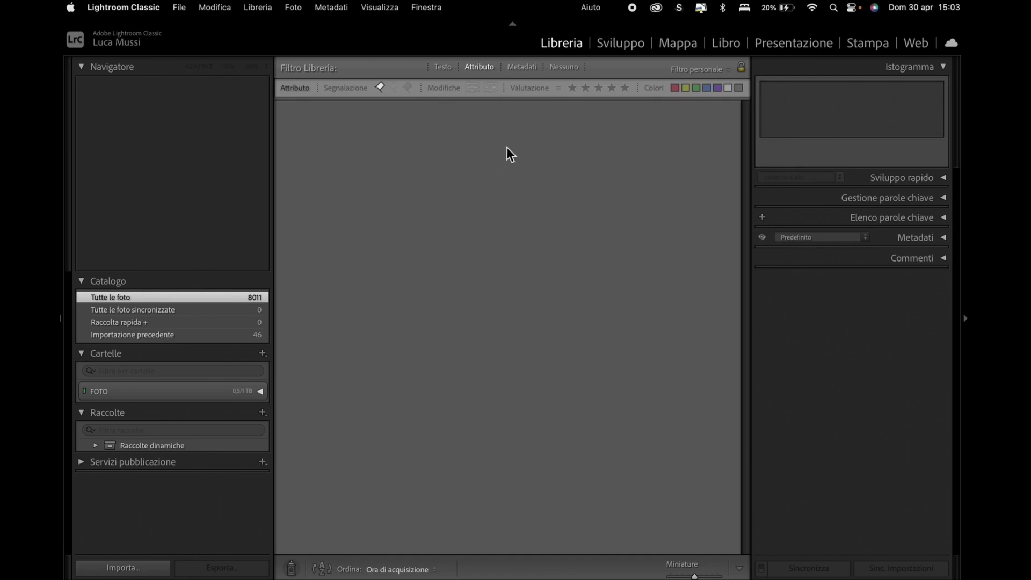
# Filter for ratings exactly 5 stars, view the match, then clear rating and flag filters.
pyautogui.click(558, 89)
pyautogui.click(589, 122)
pyautogui.click(625, 88)
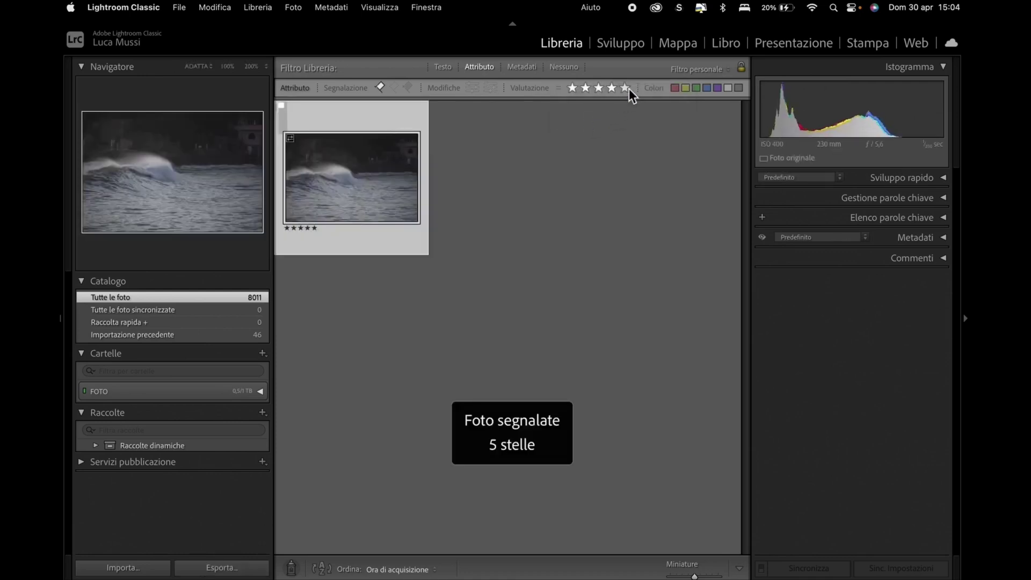
pyautogui.doubleClick(369, 163)
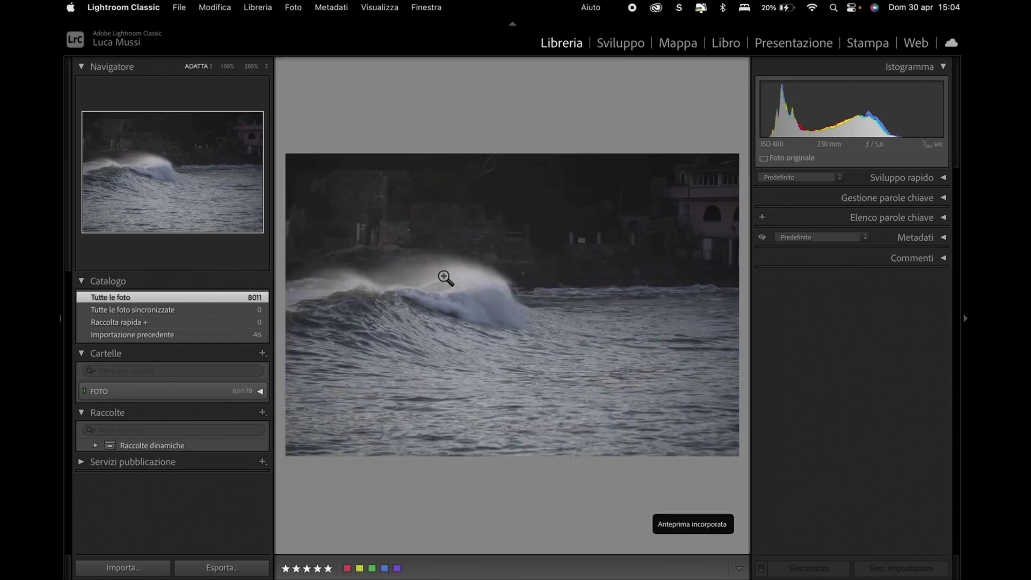
pyautogui.press('g')
pyautogui.click(623, 92)
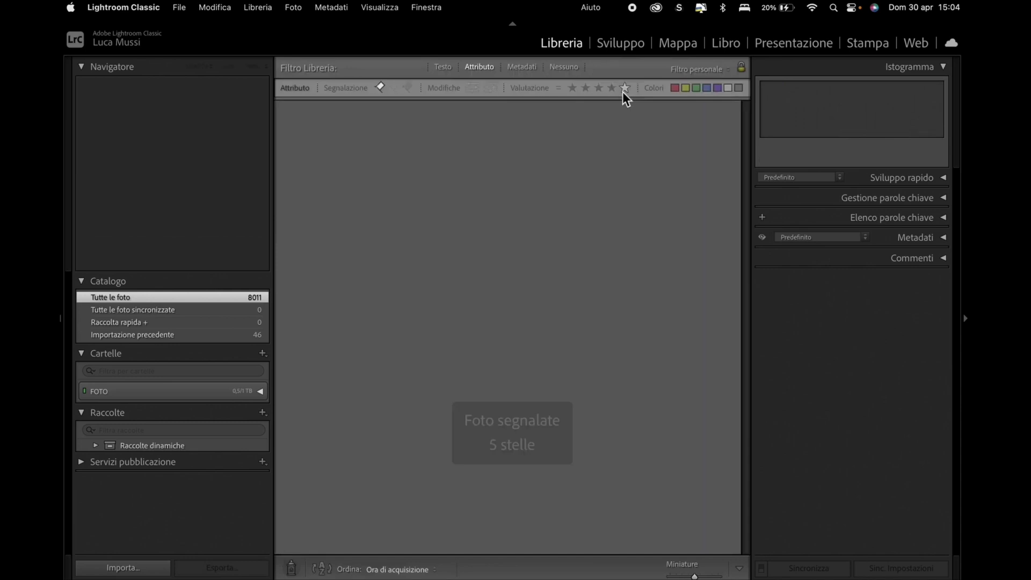
pyautogui.click(381, 86)
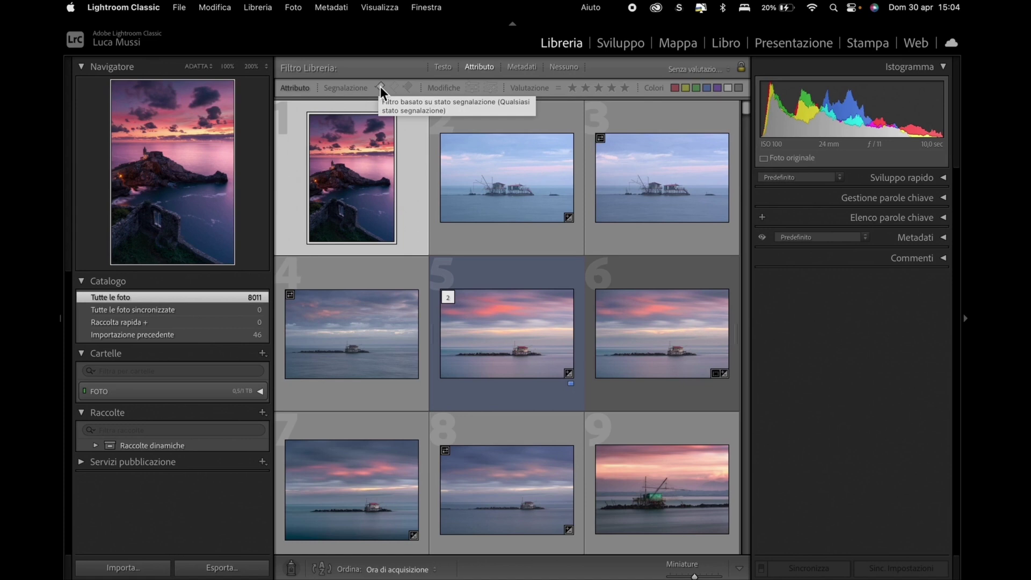
pyautogui.moveTo(530, 350)
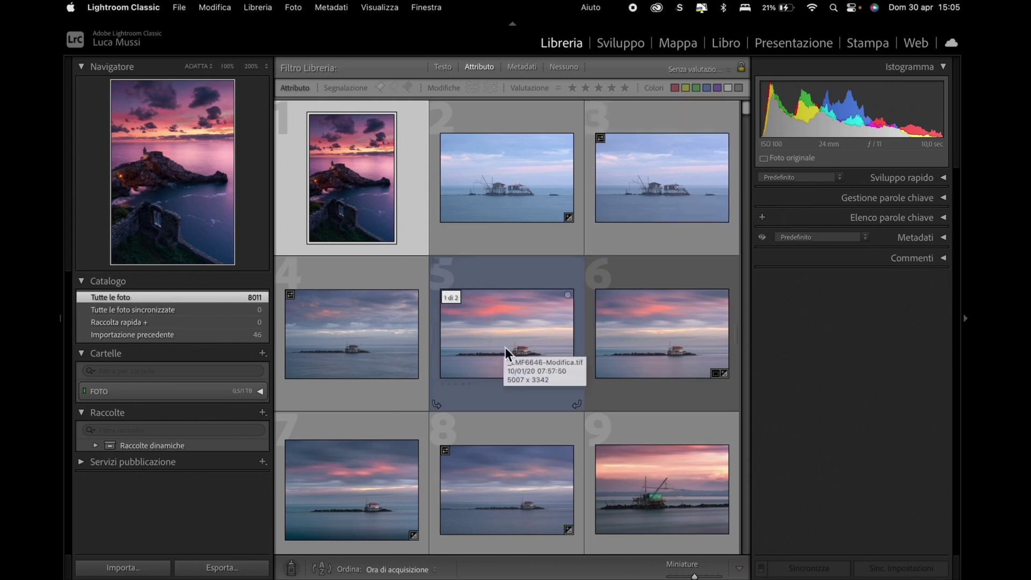
# Filter the grid to blue-labelled photos and inspect the Milky Way chapel shot in Loupe.
pyautogui.moveTo(507, 333)
pyautogui.click(706, 90)
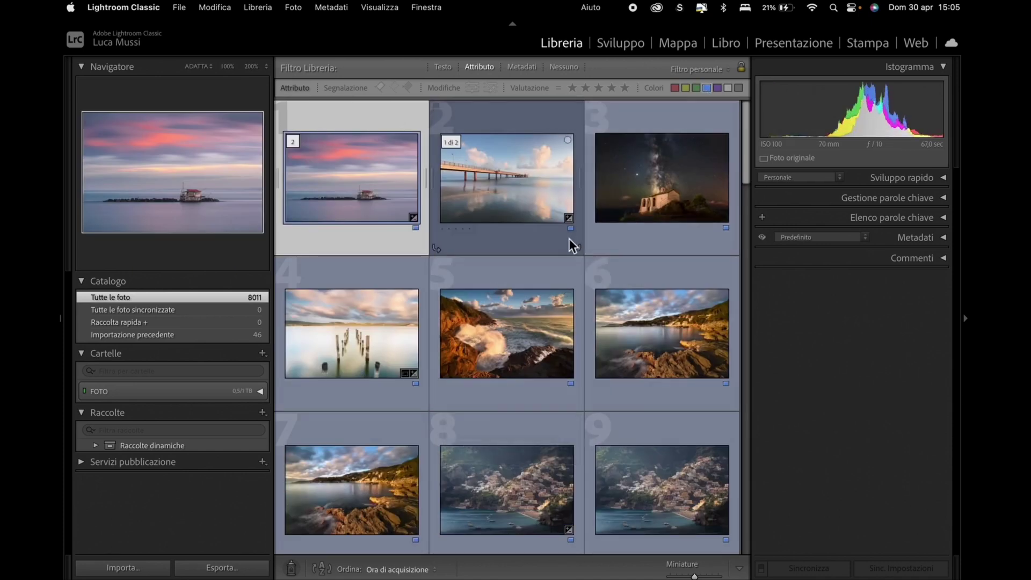
pyautogui.click(691, 189)
pyautogui.doubleClick(691, 189)
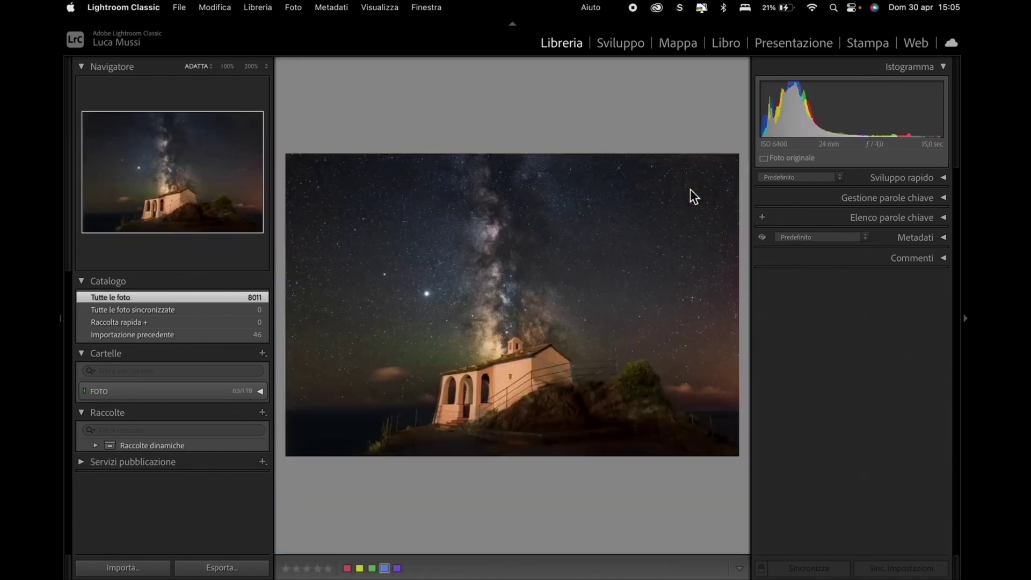
pyautogui.doubleClick(690, 189)
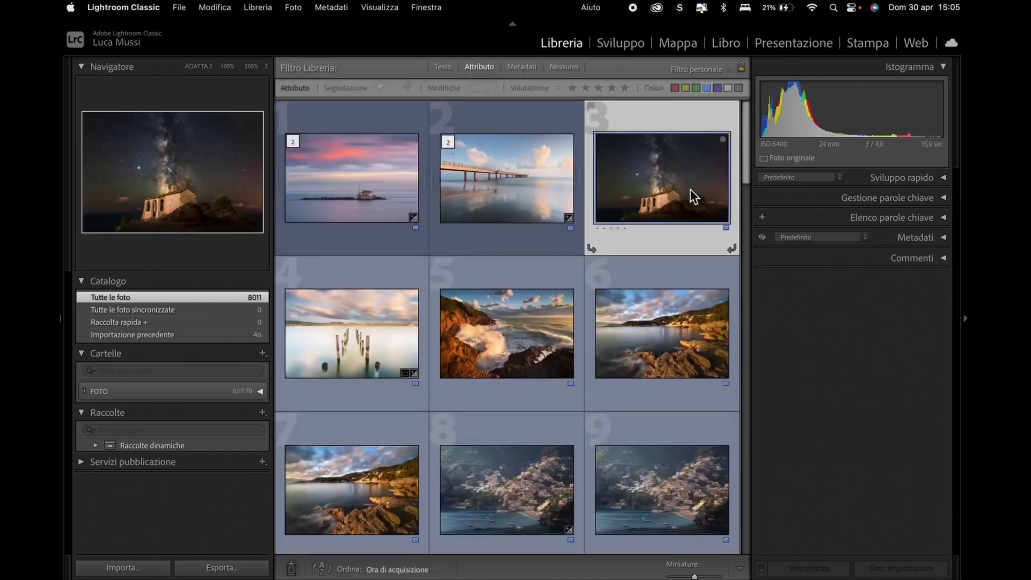
# Turn the blue label filter off and briefly open photo 1962 in Loupe.
pyautogui.click(707, 87)
pyautogui.press('0')
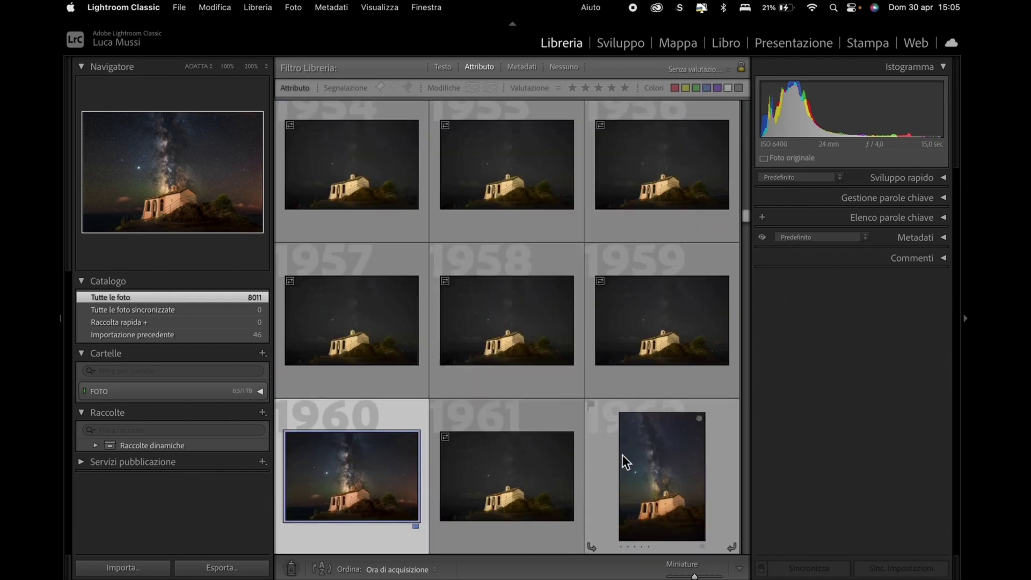
pyautogui.scroll(-2, 623, 454)
pyautogui.doubleClick(646, 423)
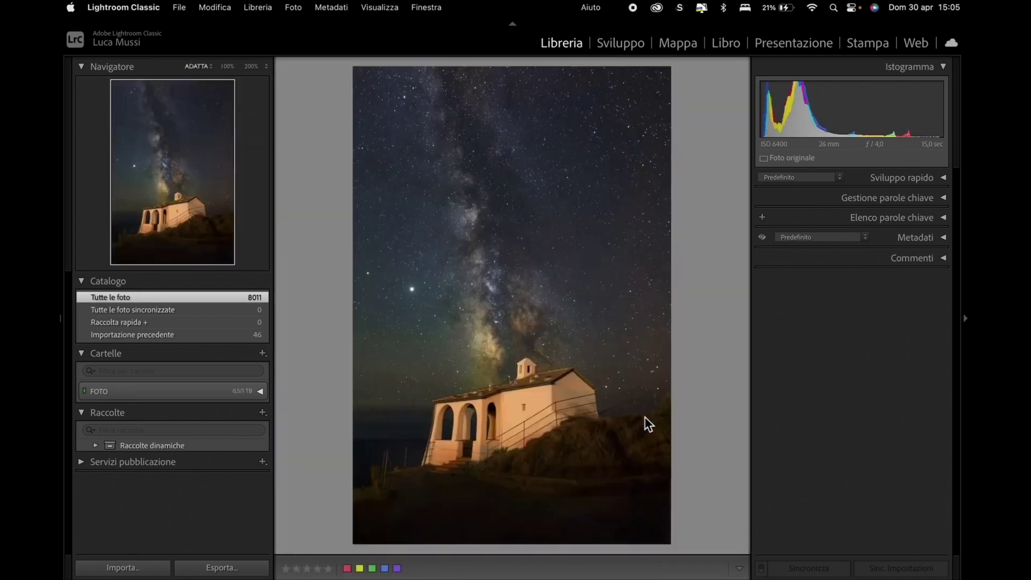
pyautogui.doubleClick(645, 417)
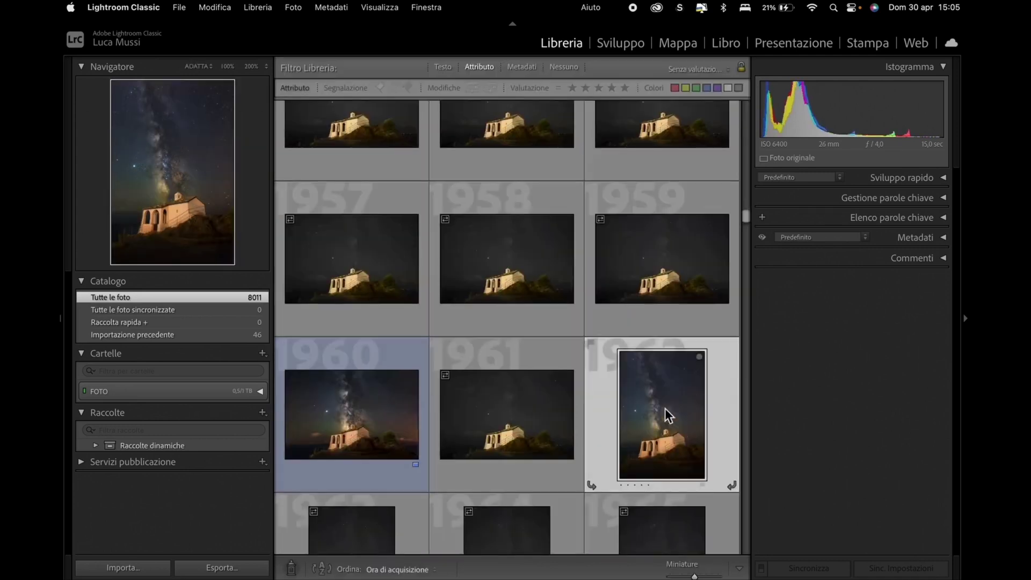
# Give photo 1962 a blue label from the Loupe toolbar, then select photo 1959.
pyautogui.rightClick(663, 407)
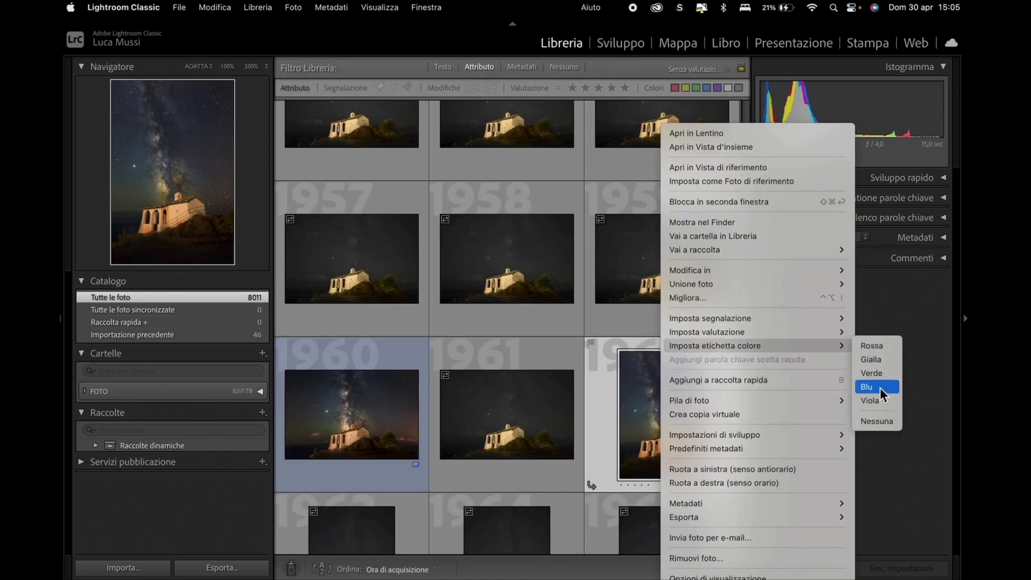
pyautogui.moveTo(689, 400)
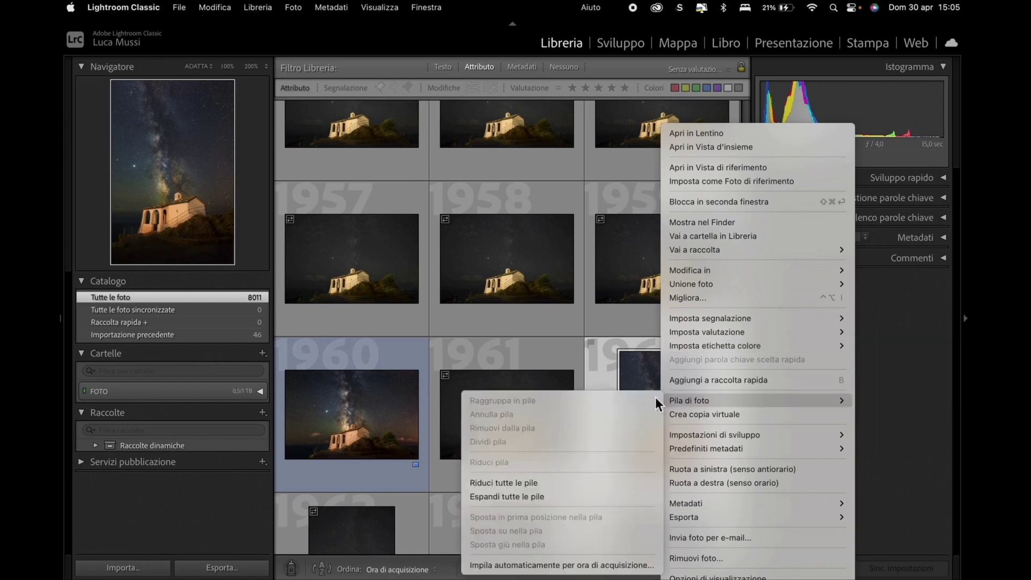
pyautogui.click(640, 363)
pyautogui.doubleClick(653, 379)
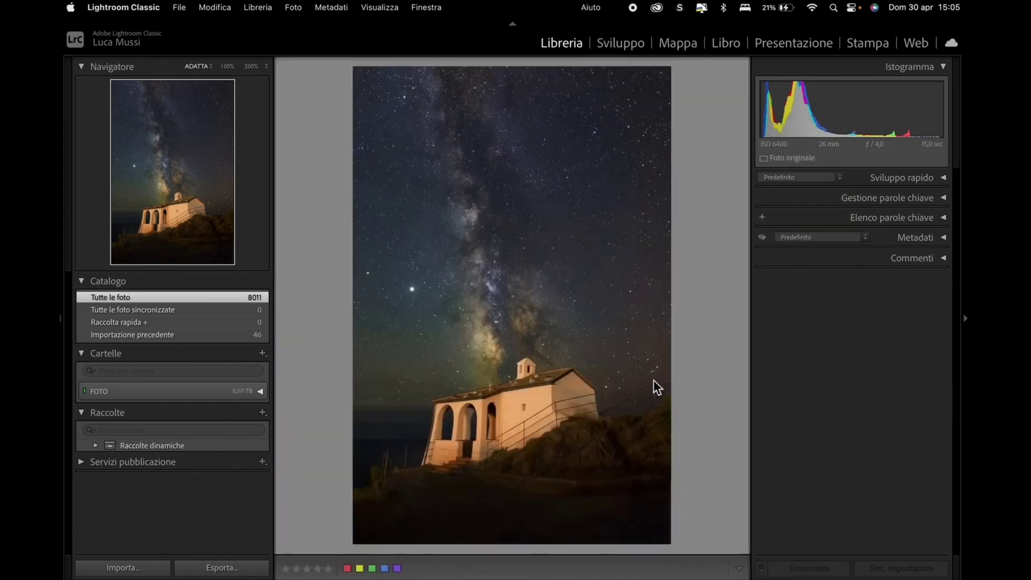
pyautogui.click(385, 569)
pyautogui.press('g')
pyautogui.click(659, 259)
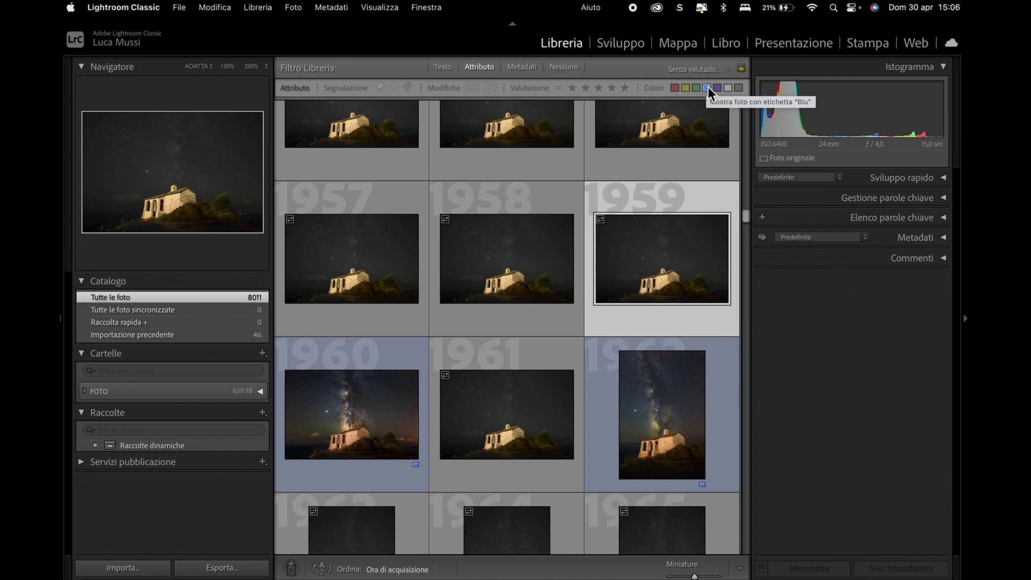
pyautogui.moveTo(661, 414)
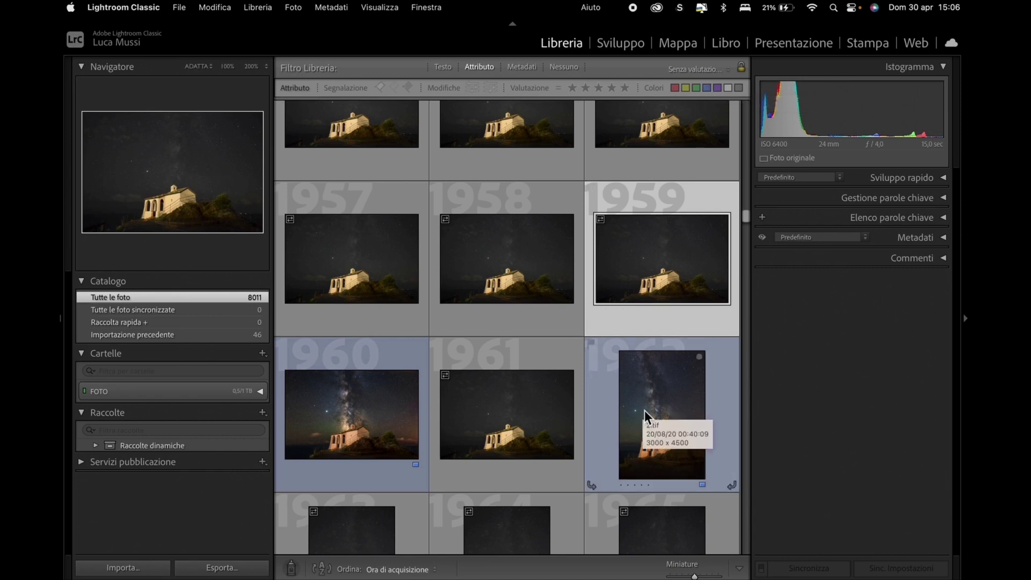
# Cycle photo 1962 through red, yellow and green labels, ending back on blue.
pyautogui.doubleClick(645, 410)
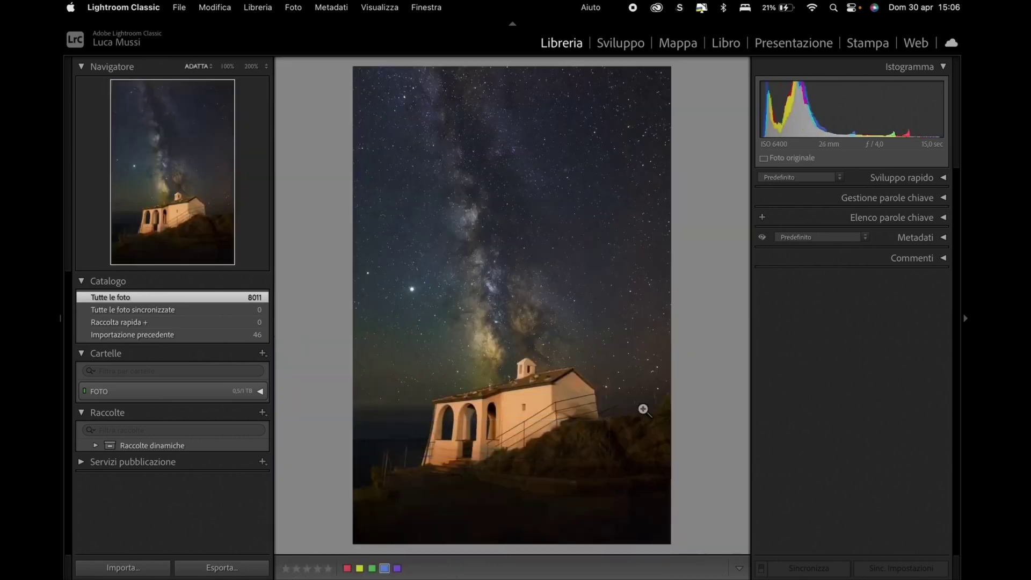
pyautogui.press('6')
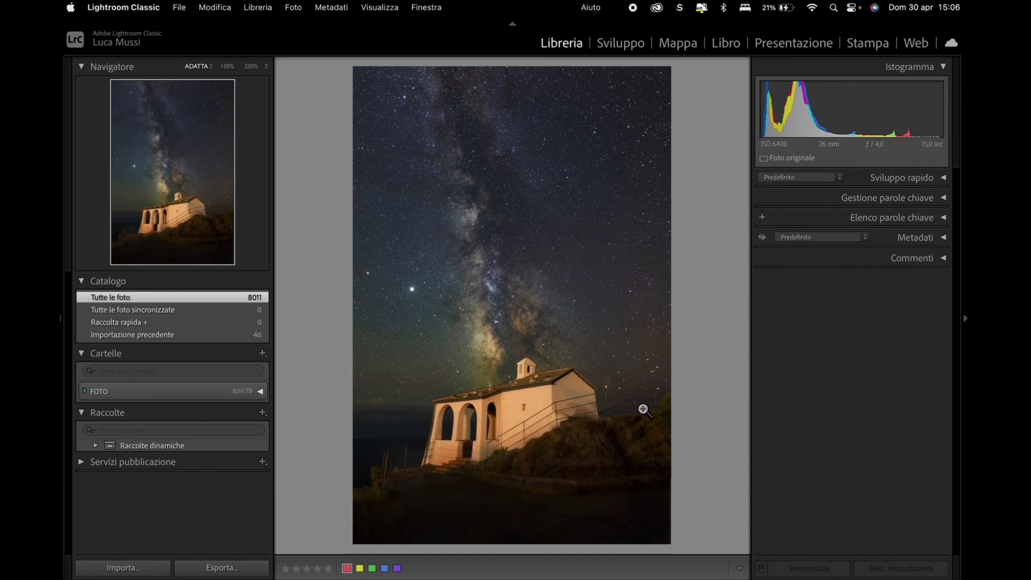
pyautogui.press('7')
pyautogui.press('8')
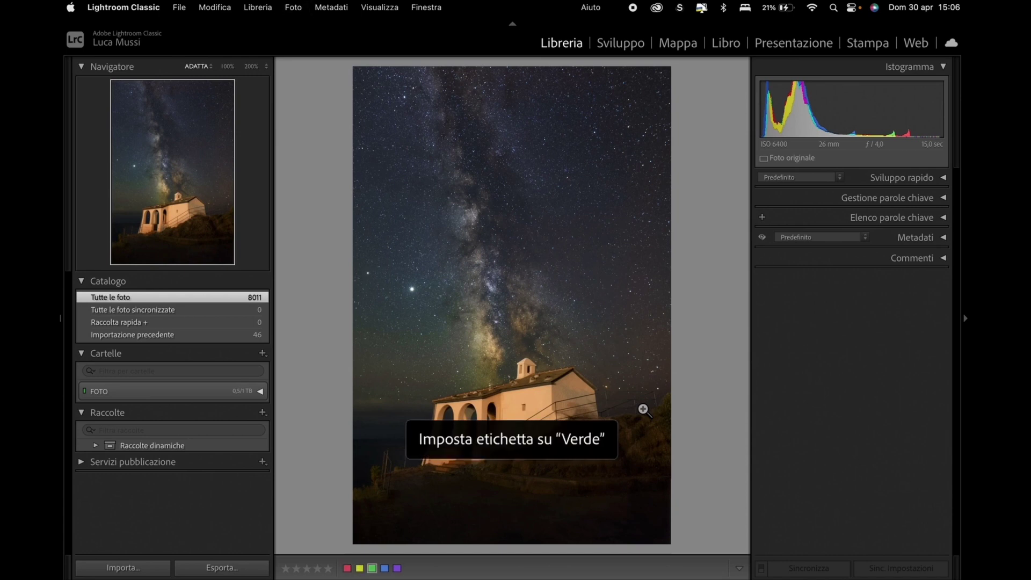
pyautogui.press('9')
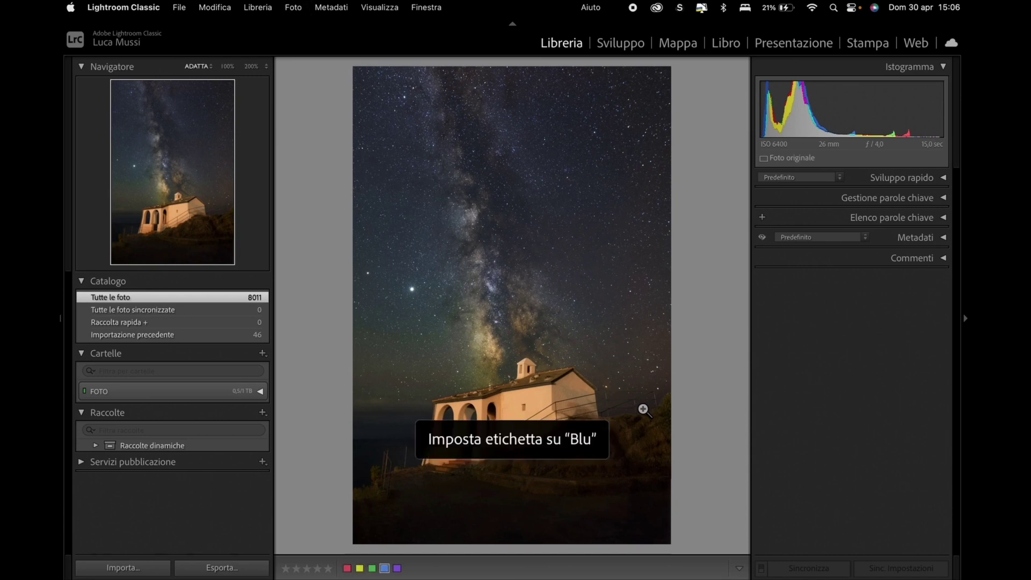
pyautogui.press('g')
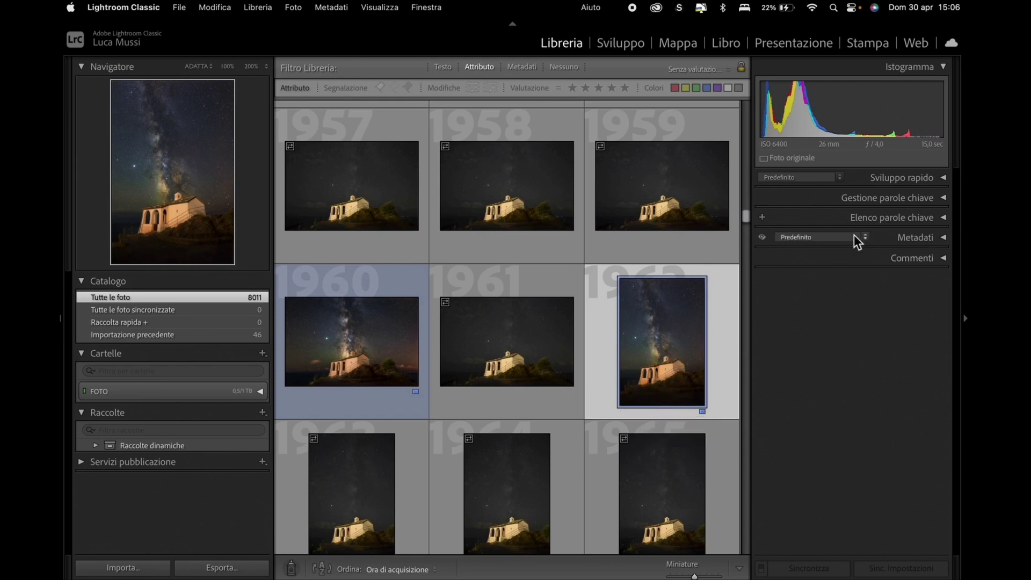
# Add the keyword 'via lattea' to the selected Milky Way photos in the Keywording panel.
pyautogui.click(874, 198)
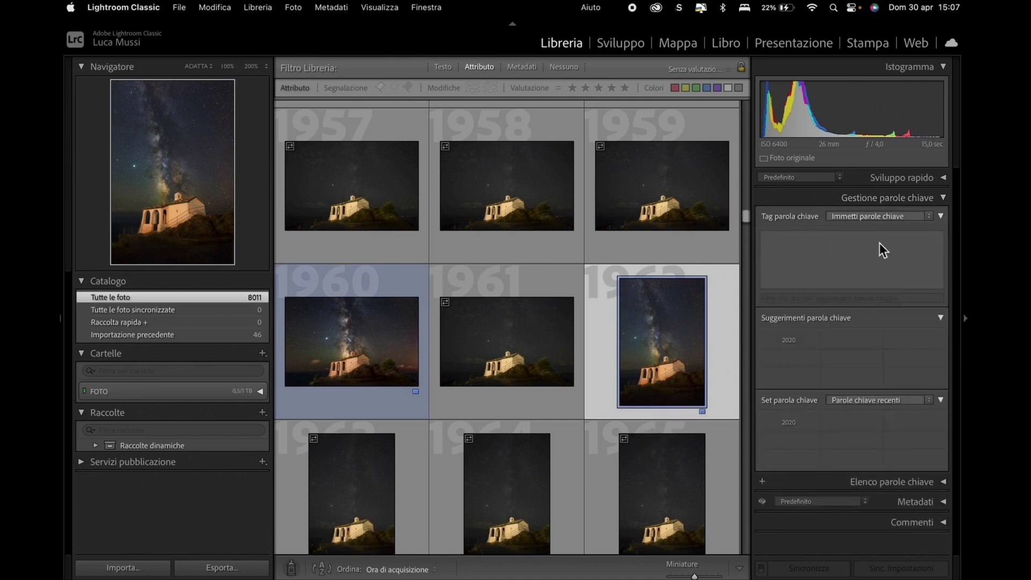
pyautogui.keyDown('super'); pyautogui.click(521, 345); pyautogui.keyUp('super')
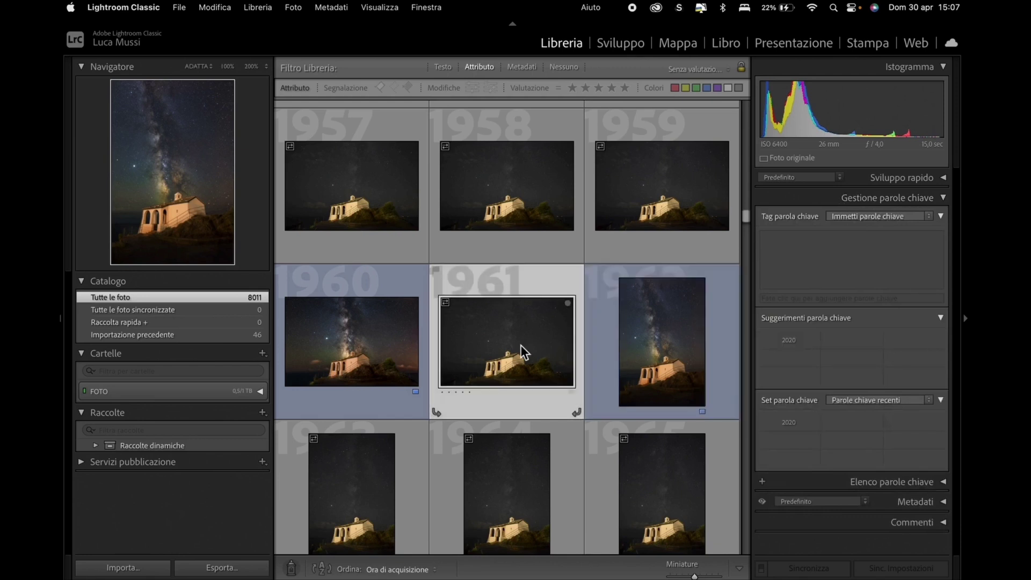
pyautogui.click(636, 354)
pyautogui.click(783, 244)
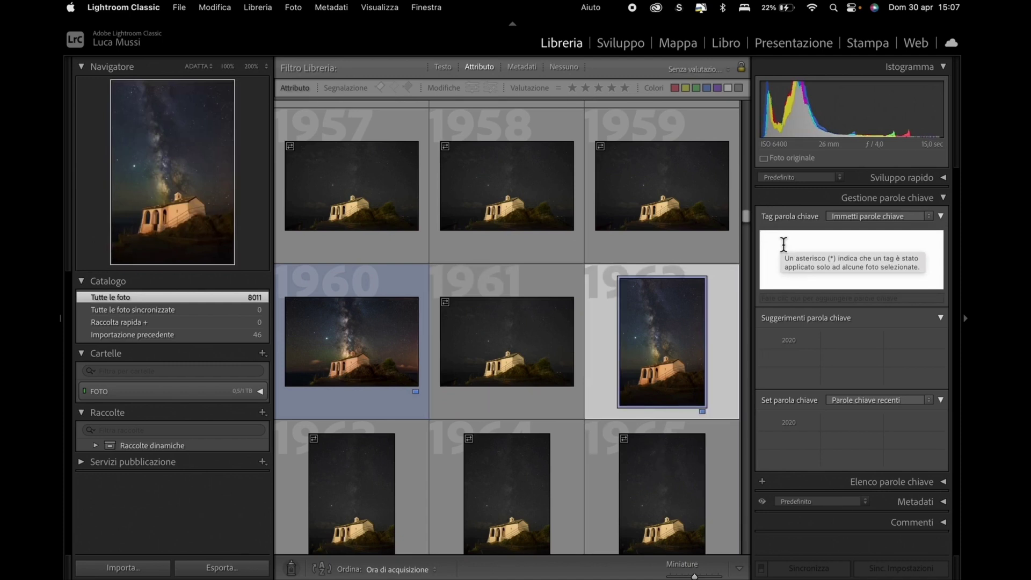
pyautogui.write('via latte')
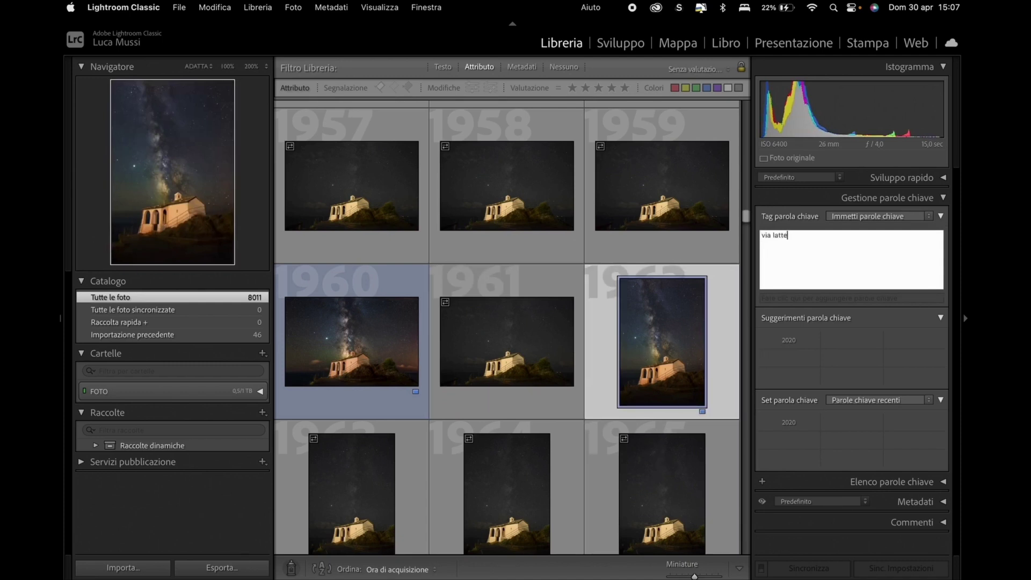
pyautogui.write('a')
pyautogui.press('Return')
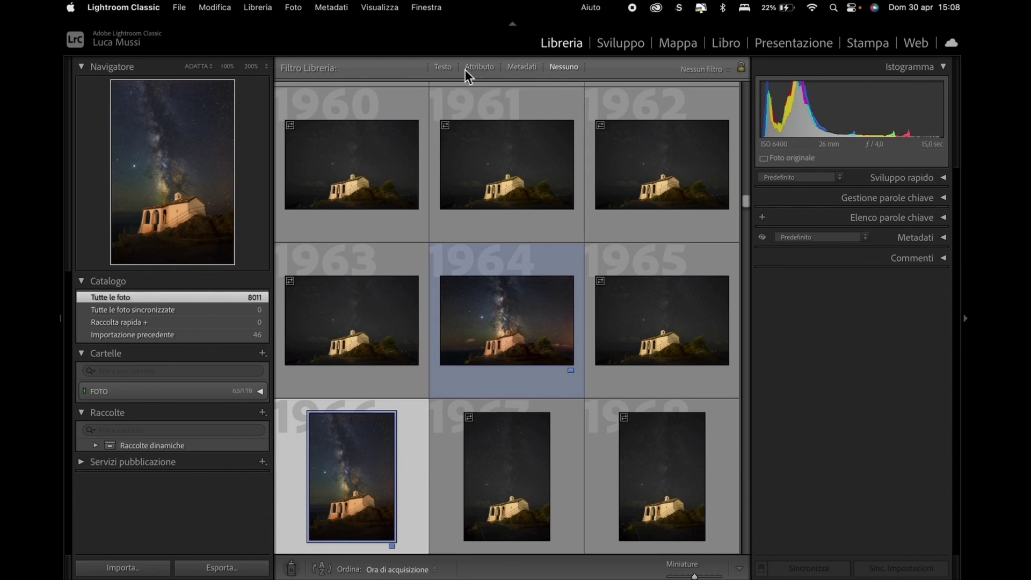
# Inspect the Attribute, Text and Metadata filters, then scroll to seaside sunset photos 3298–3306.
pyautogui.click(480, 68)
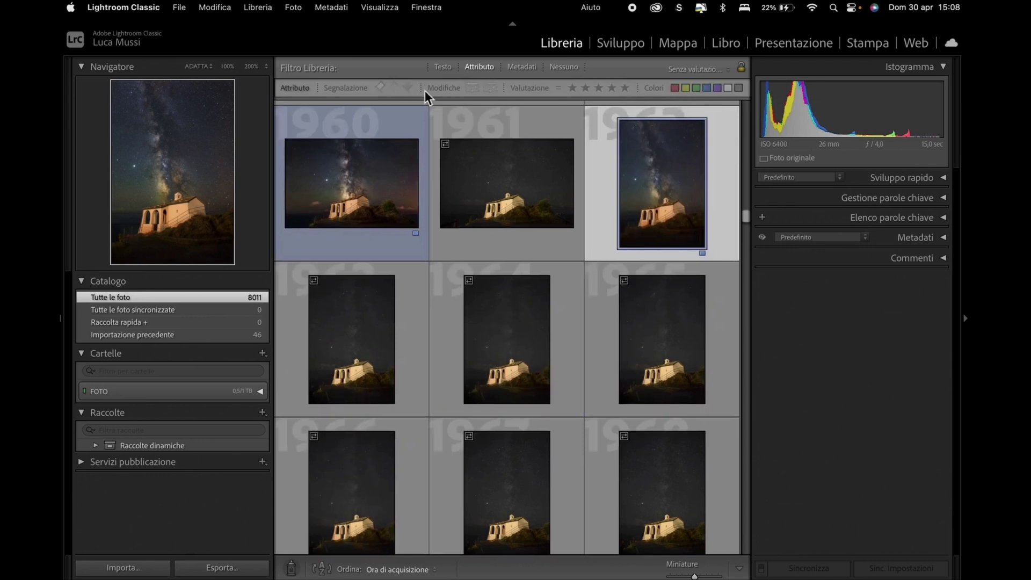
pyautogui.click(443, 68)
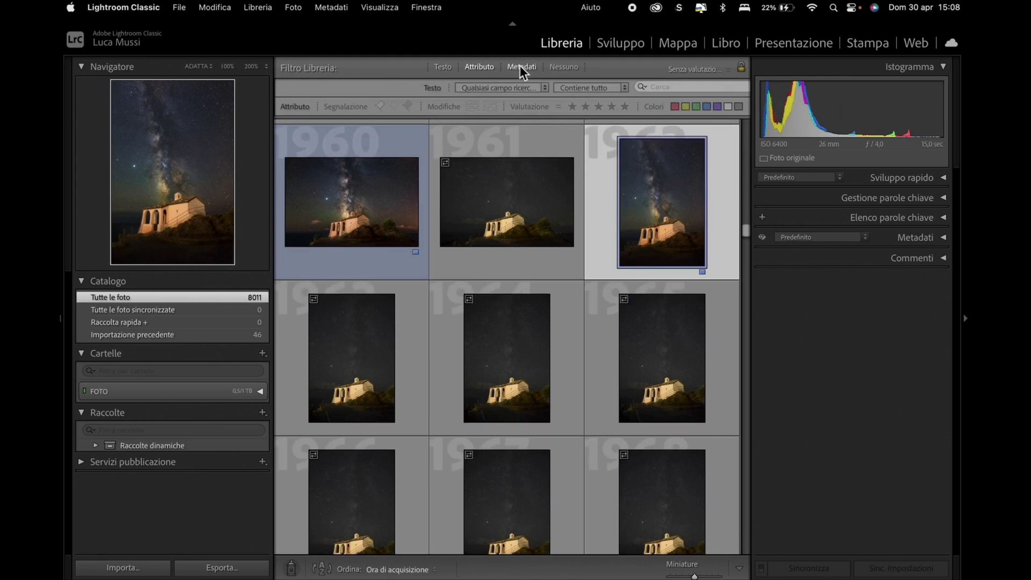
pyautogui.click(520, 66)
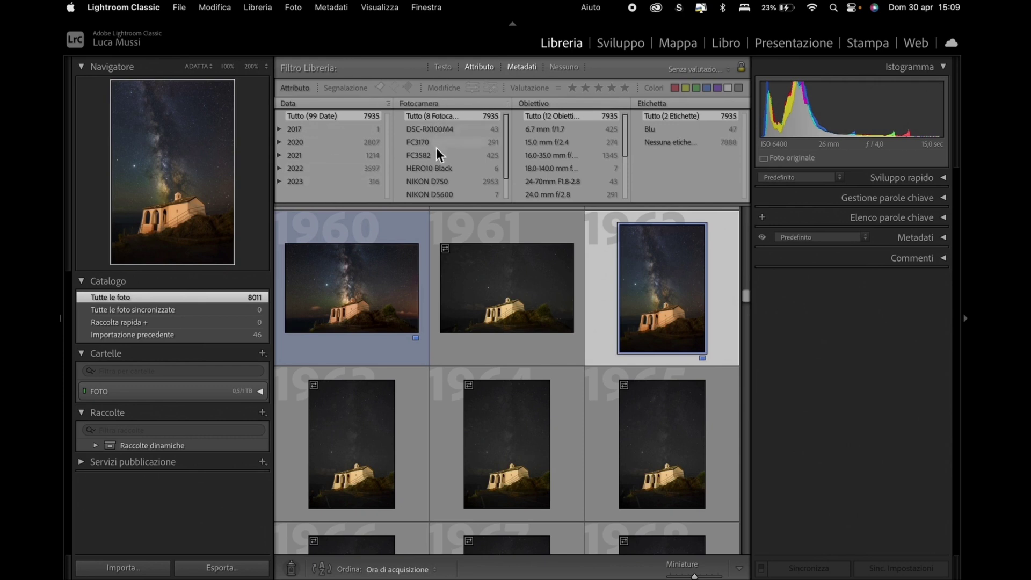
pyautogui.scroll(-2, 442, 169)
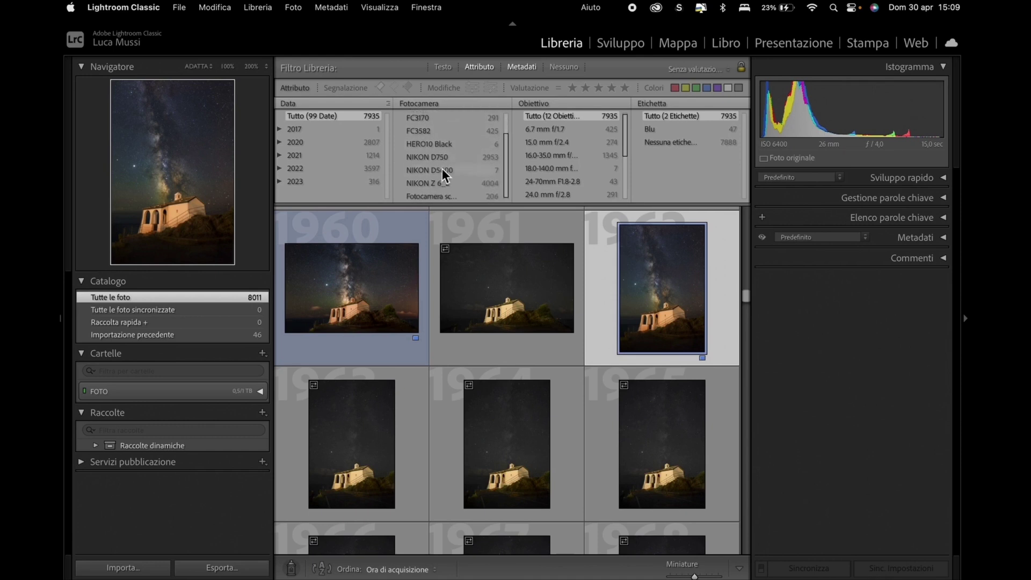
pyautogui.scroll(-2, 542, 171)
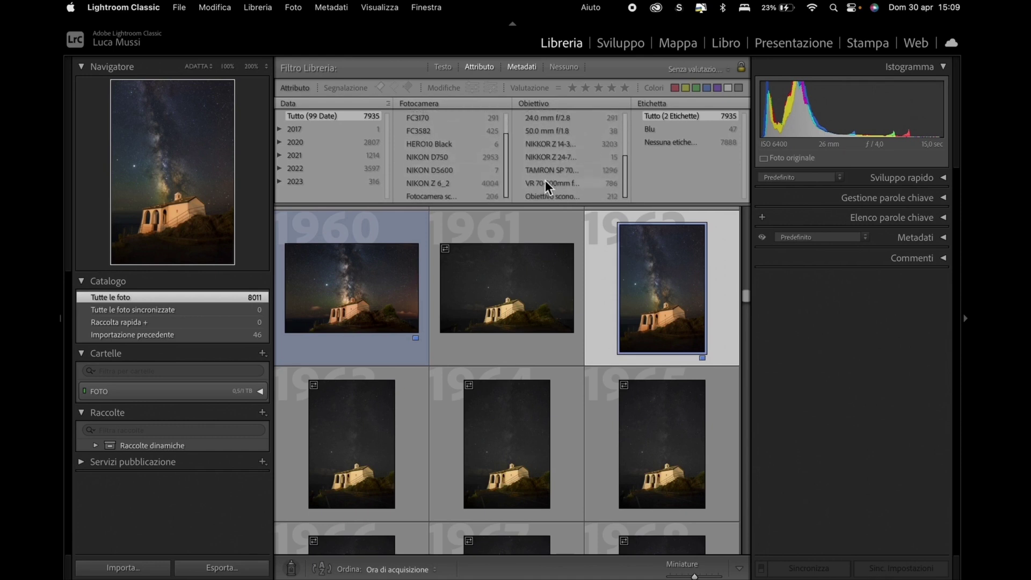
pyautogui.scroll(2, 546, 180)
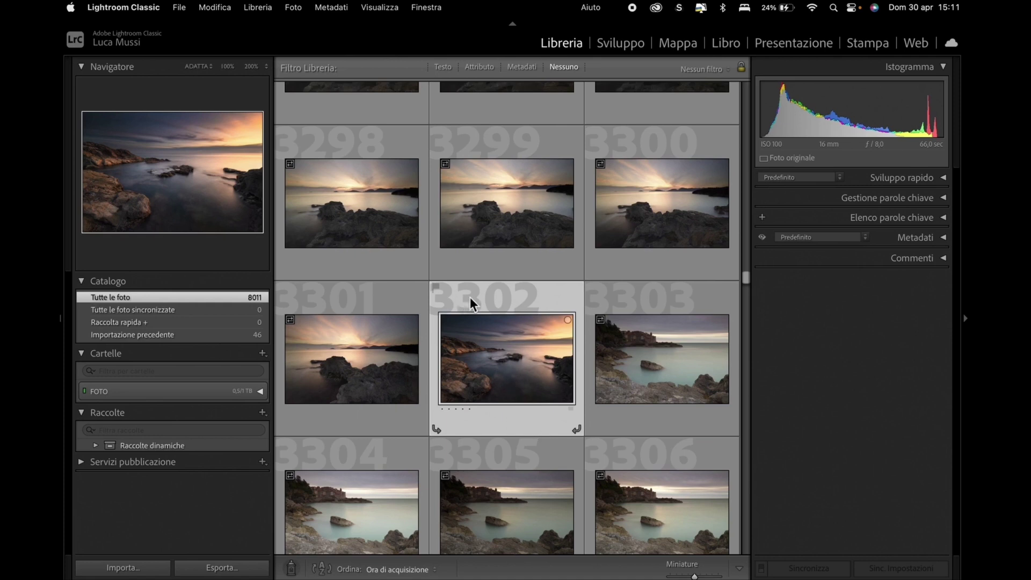
pyautogui.moveTo(507, 359)
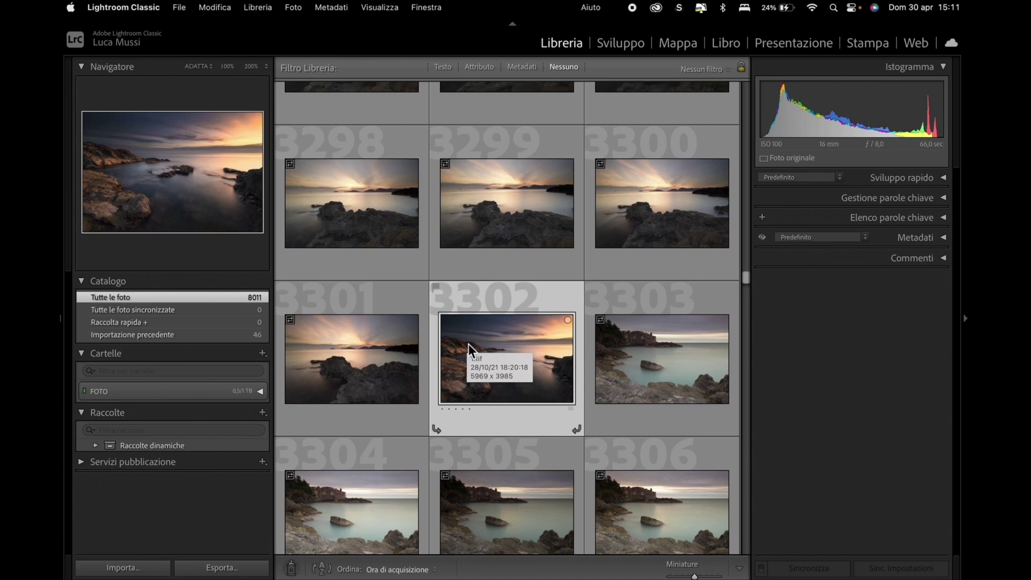
# Create a collection named 'Tramonti' holding the selected sunset photo.
pyautogui.click(263, 413)
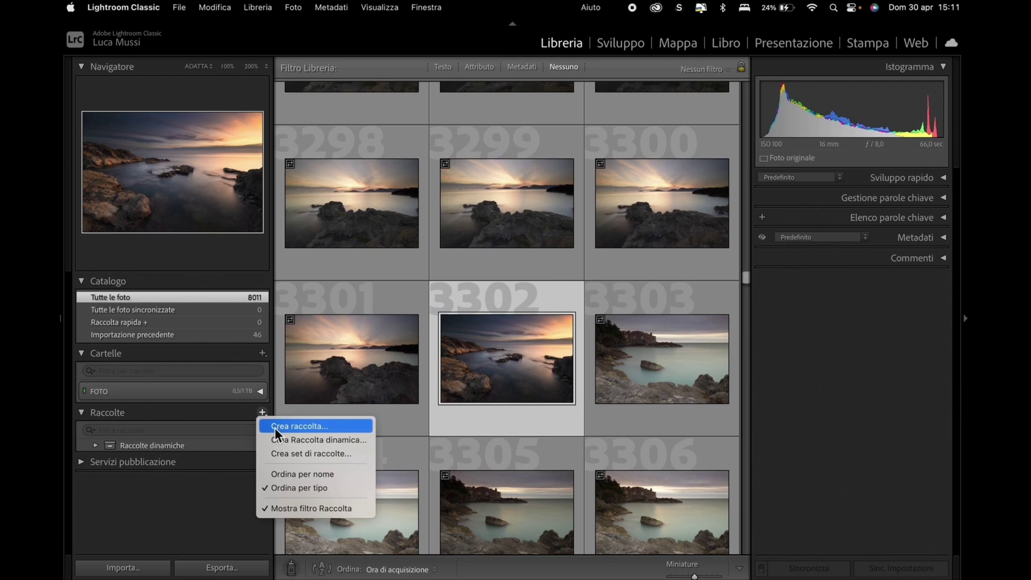
pyautogui.click(275, 428)
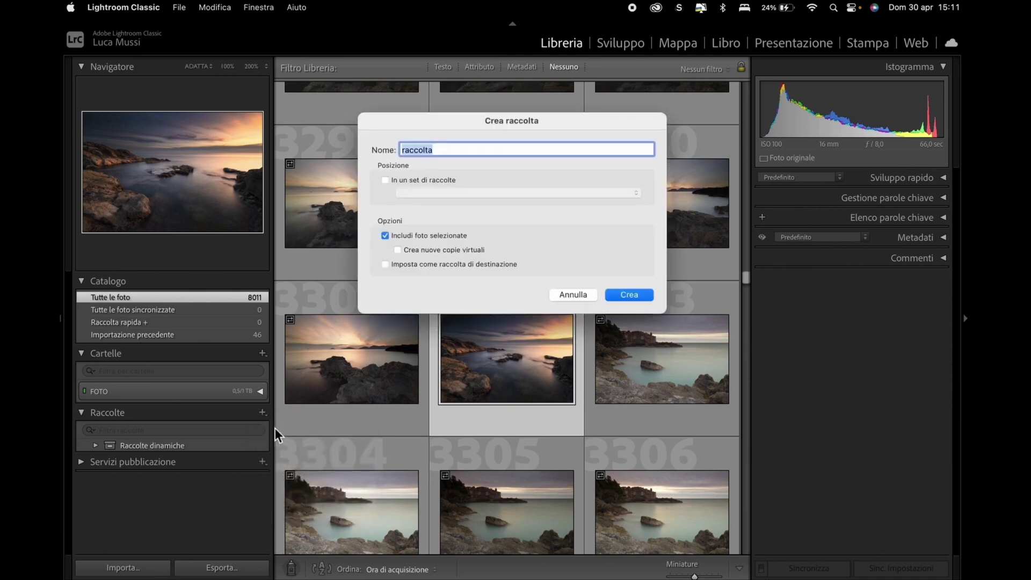
pyautogui.write('Tram')
pyautogui.write('onti')
pyautogui.click(623, 296)
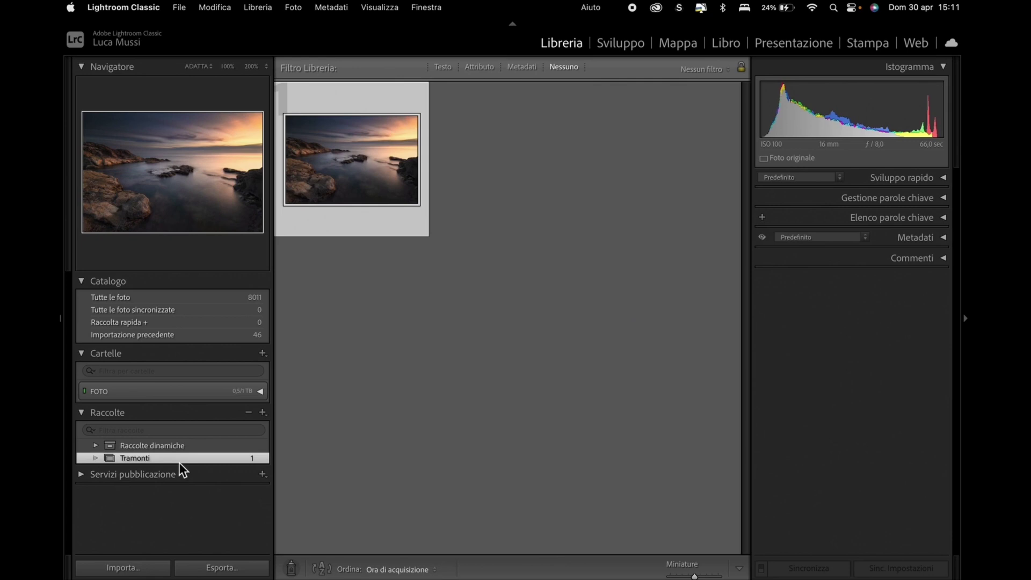
# Create a second collection 'Lunghe esposizioni', then view the Tramonti collection's contents.
pyautogui.click(267, 414)
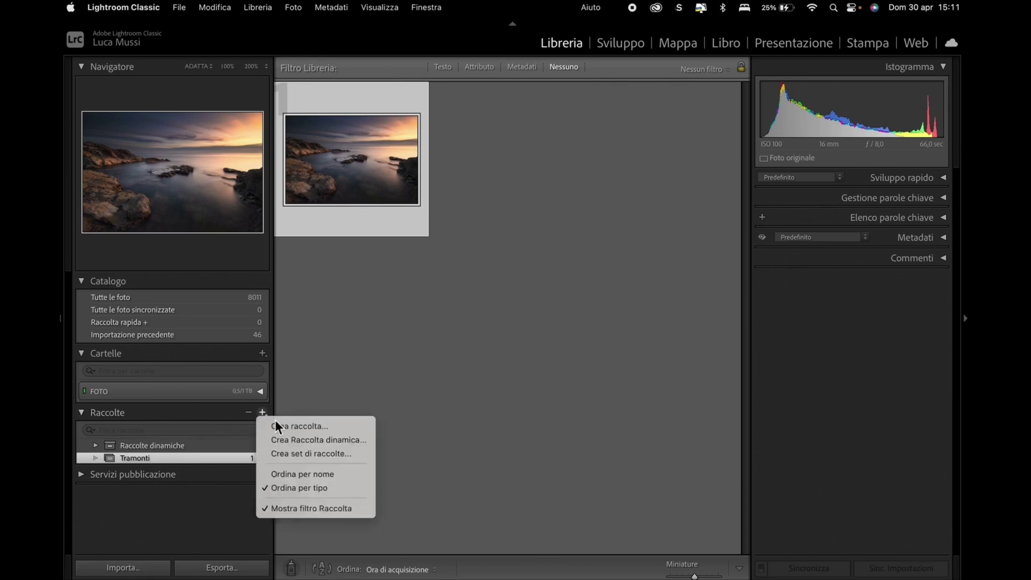
pyautogui.click(279, 424)
pyautogui.write('Lun')
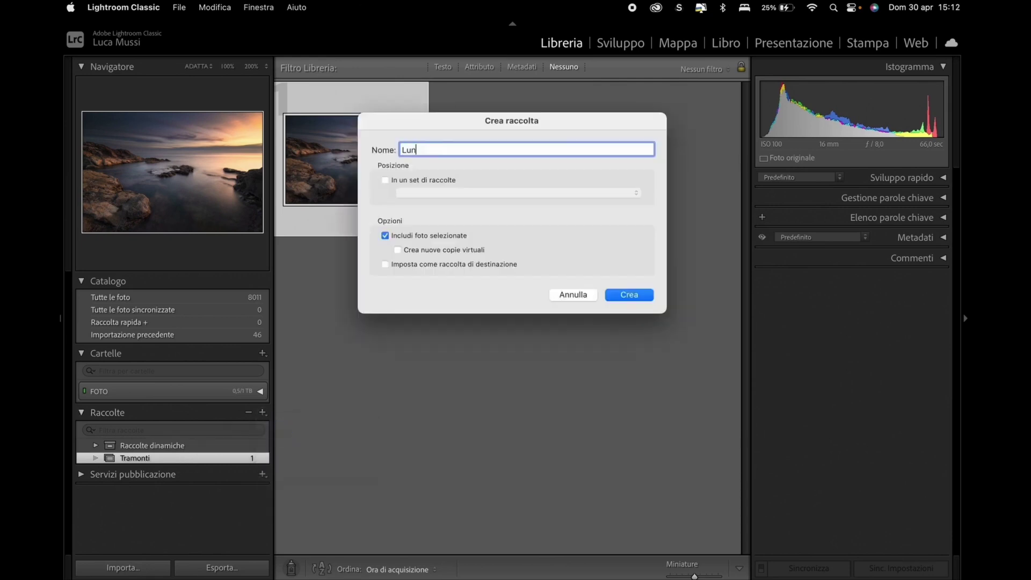
pyautogui.write('ghe esposizio')
pyautogui.write('ni')
pyautogui.click(623, 292)
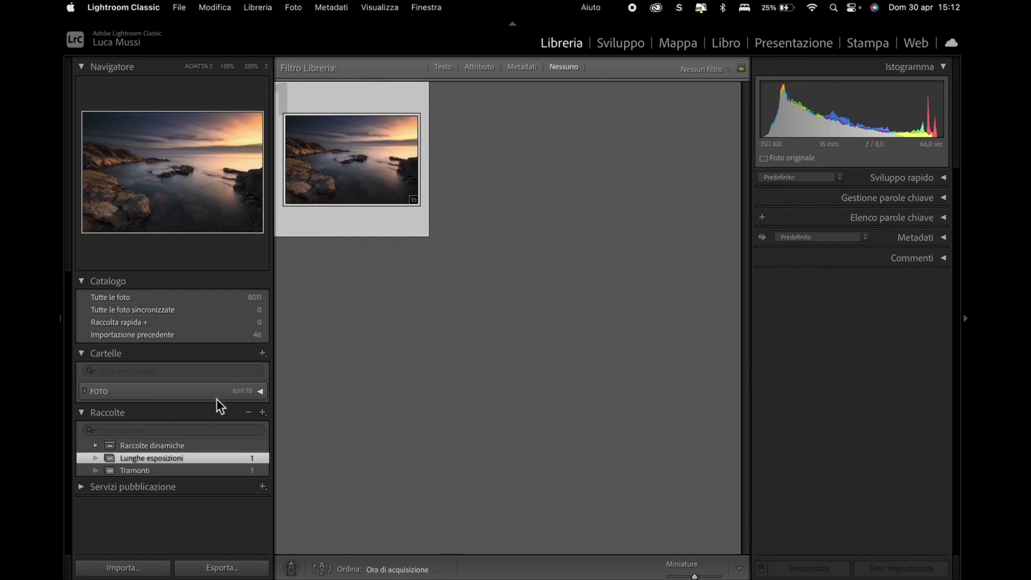
pyautogui.click(197, 468)
pyautogui.click(198, 460)
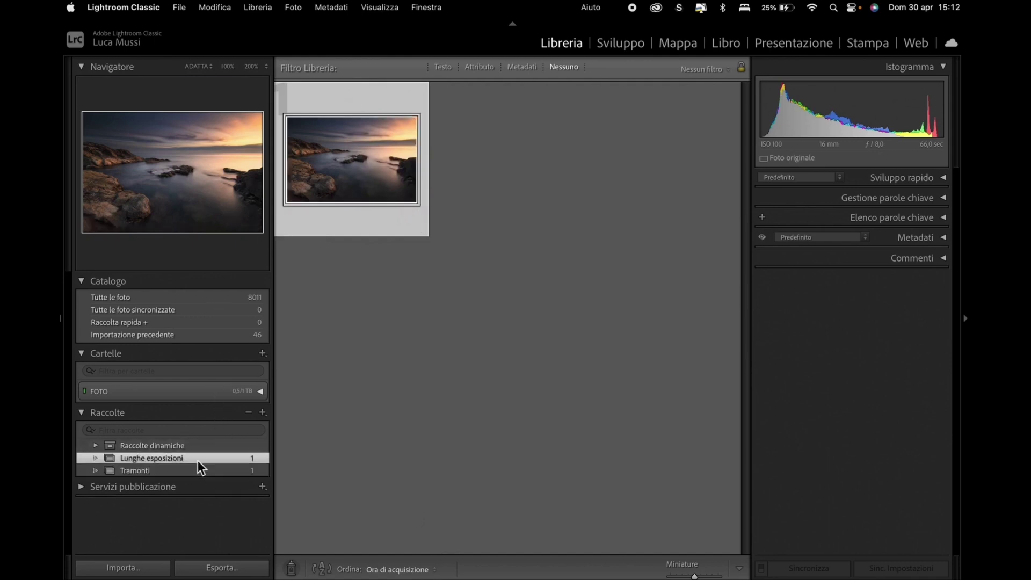
pyautogui.click(194, 470)
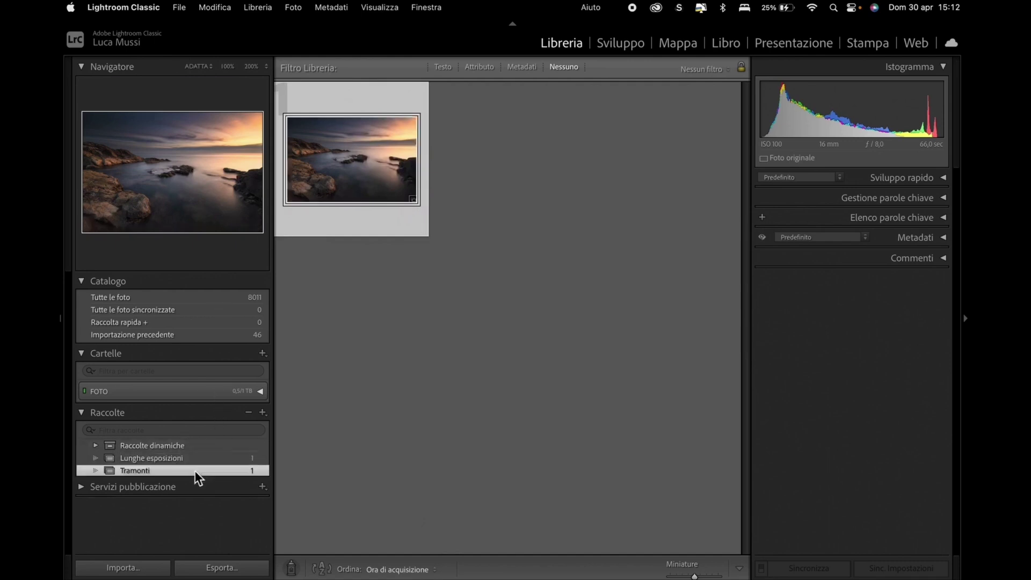
# In All Photographs, preview photo 3301 and add it to Lunghe esposizioni.
pyautogui.click(227, 295)
pyautogui.scroll(-3, 539, 307)
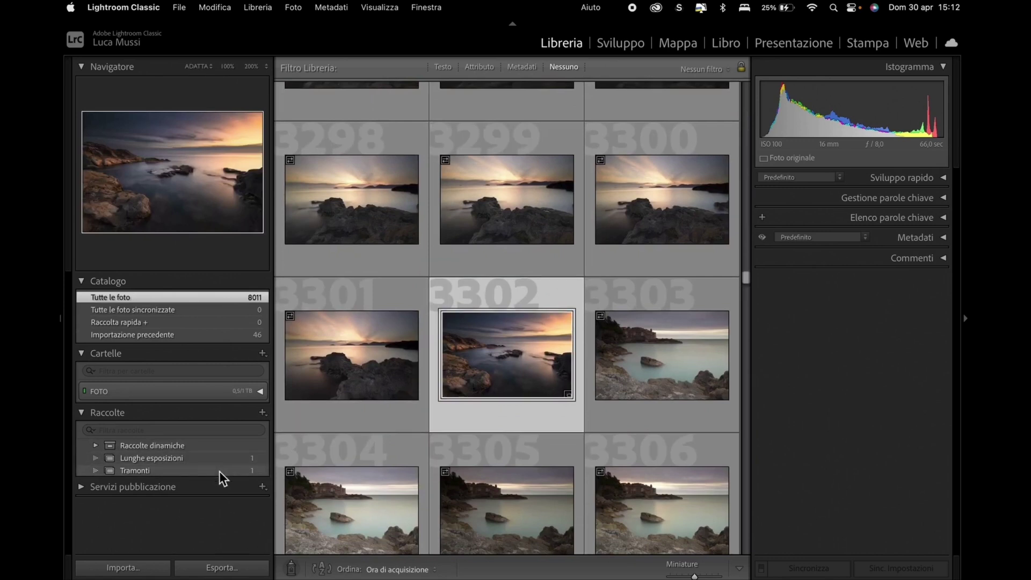
pyautogui.moveTo(352, 354)
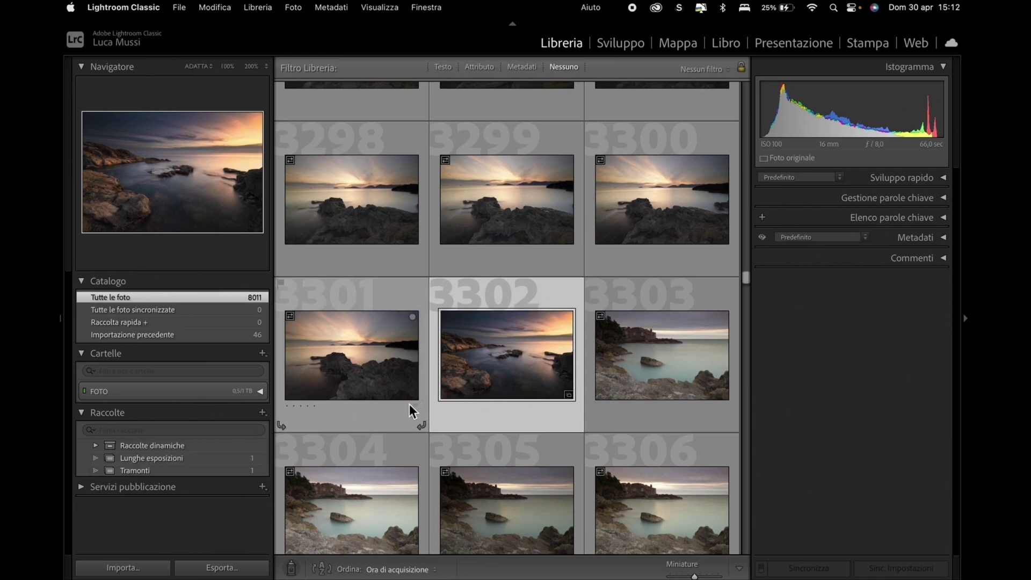
pyautogui.doubleClick(393, 374)
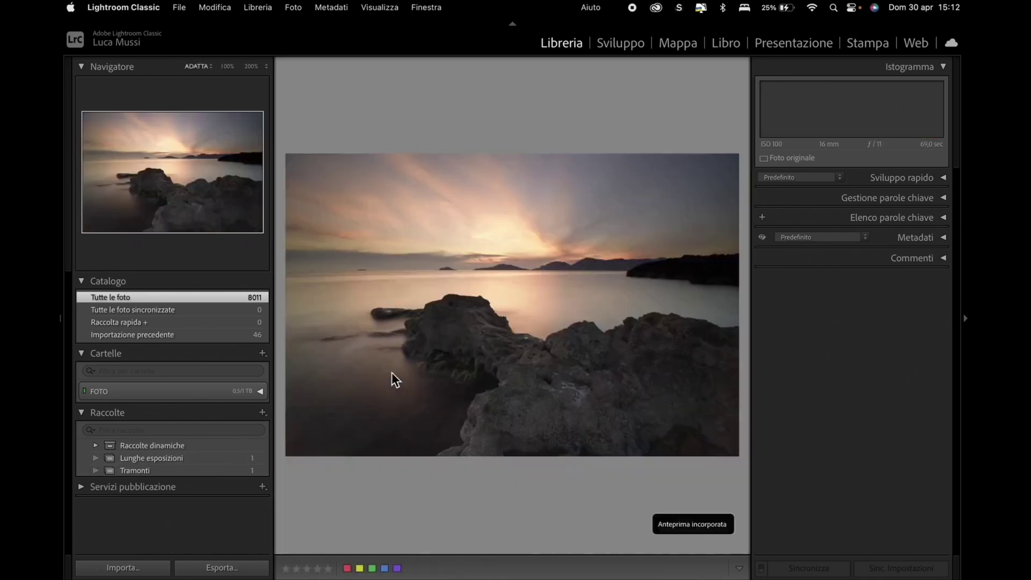
pyautogui.doubleClick(499, 298)
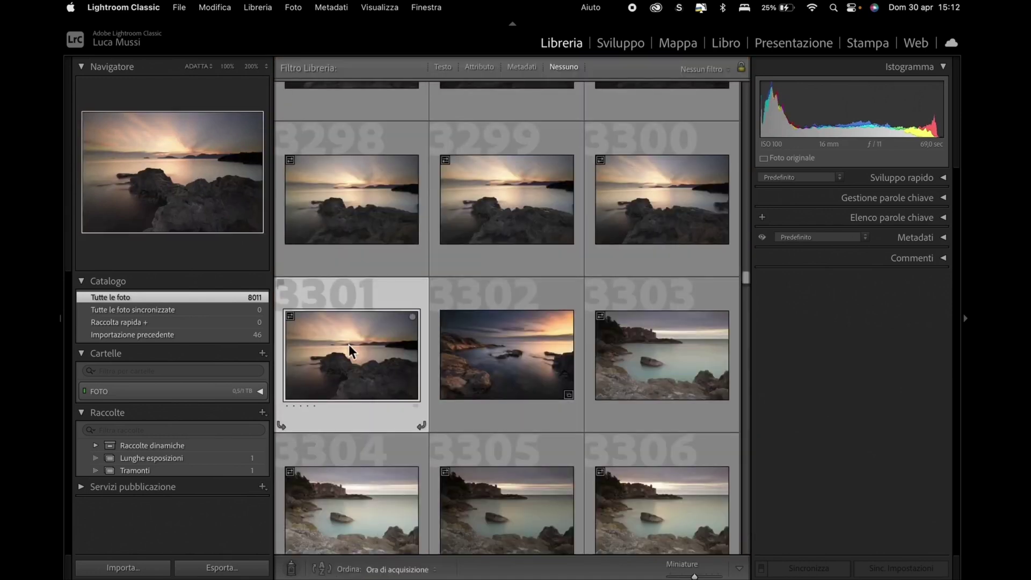
pyautogui.moveTo(349, 343); pyautogui.dragTo(228, 456)
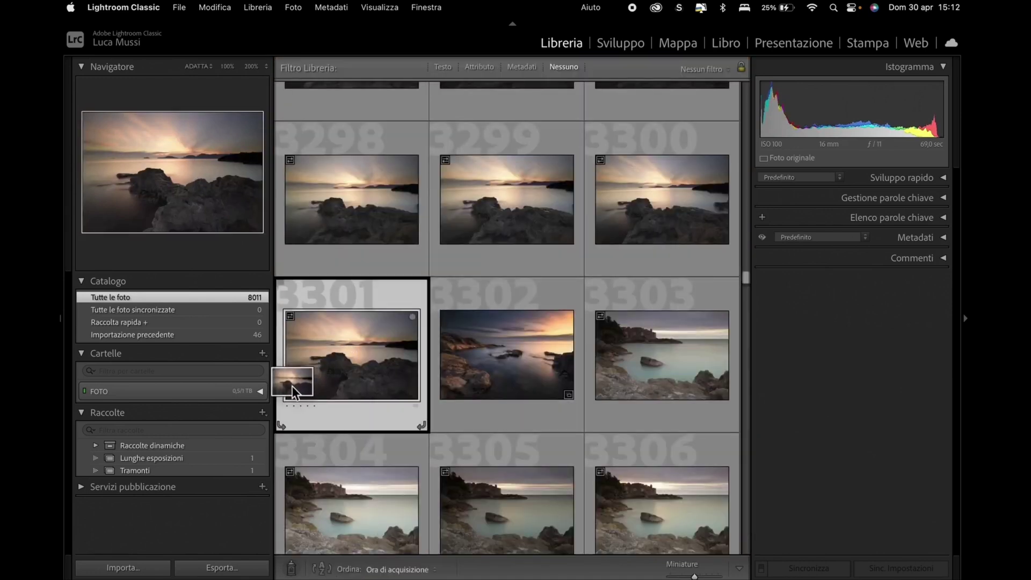
# From Lunghe esposizioni, add photo 3301 to the Tramonti collection as well.
pyautogui.click(230, 457)
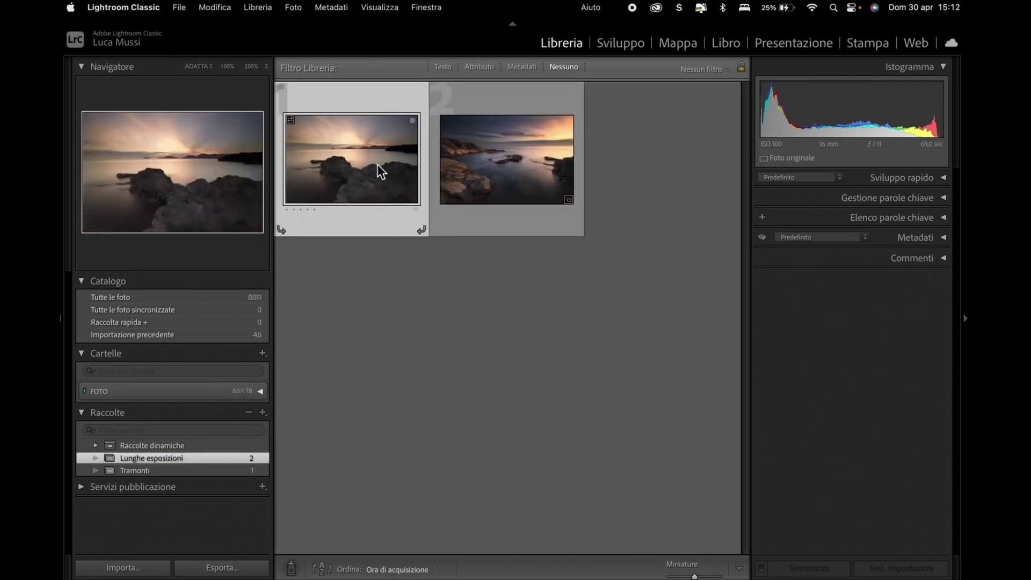
pyautogui.moveTo(378, 164); pyautogui.dragTo(207, 468)
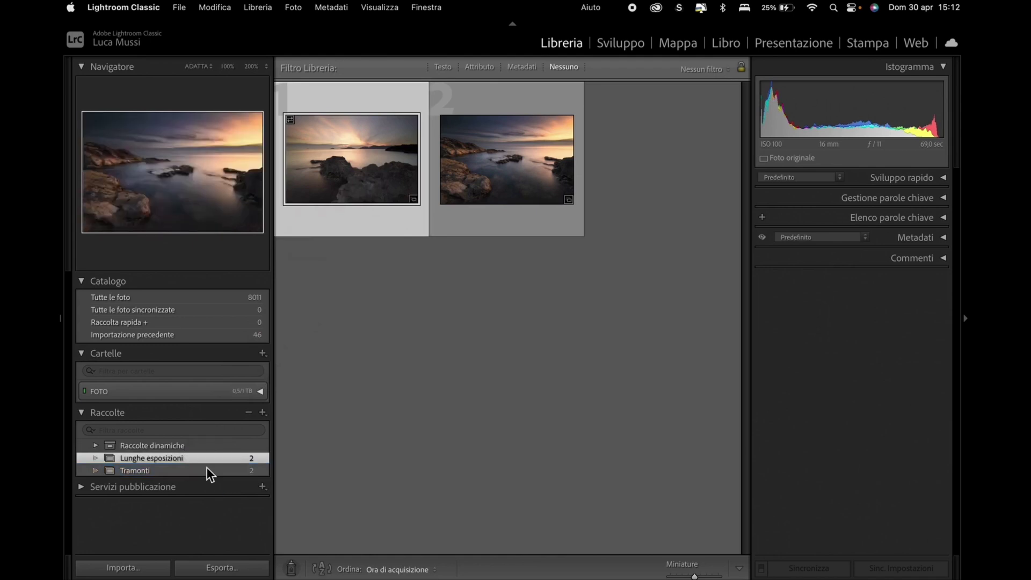
pyautogui.click(208, 468)
pyautogui.click(211, 458)
# Return to all photos, scroll down and preview photo 3315 full size.
pyautogui.click(210, 300)
pyautogui.scroll(-3, 652, 471)
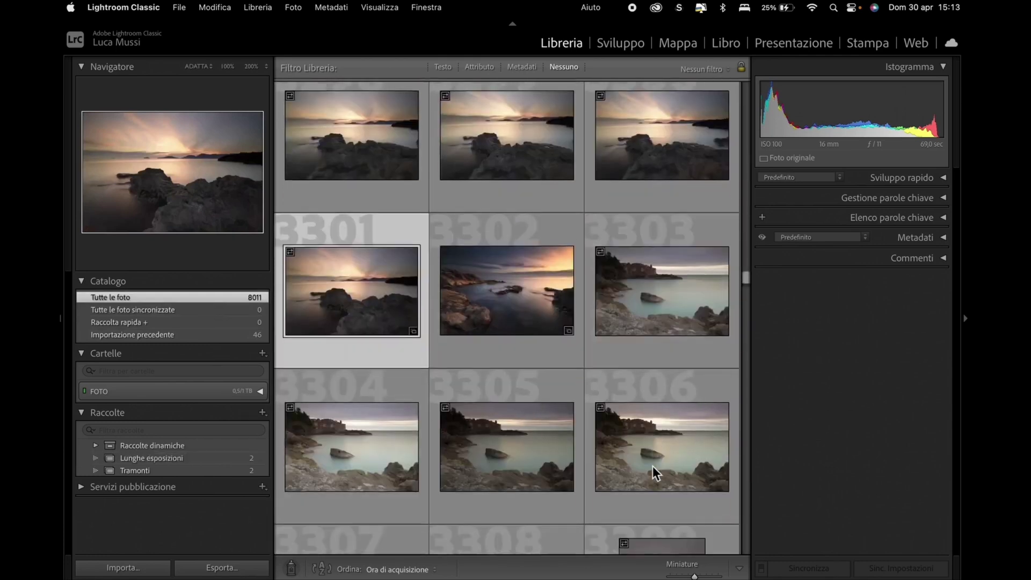
pyautogui.scroll(-3, 652, 471)
pyautogui.scroll(-3, 653, 470)
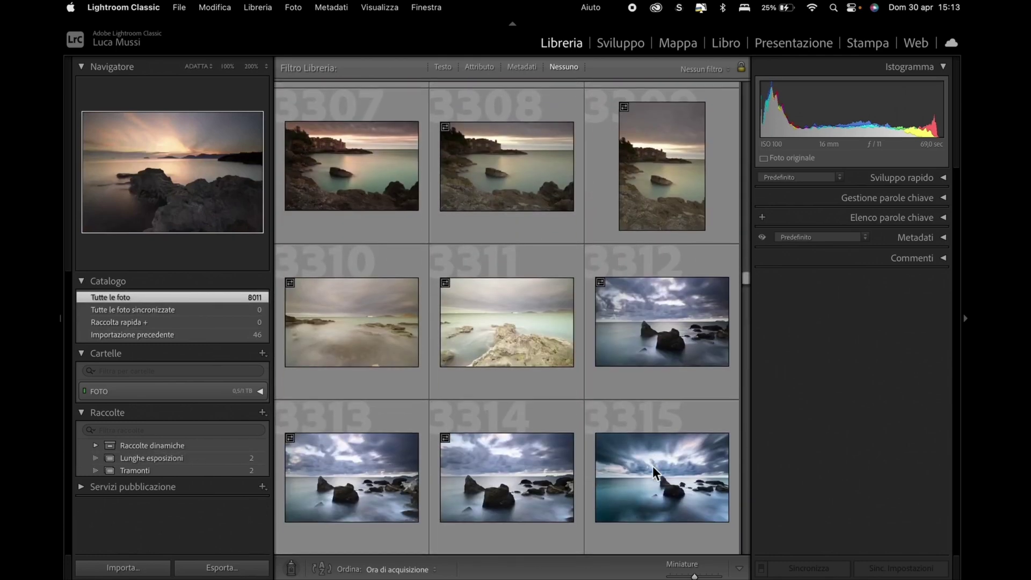
pyautogui.scroll(-2, 652, 466)
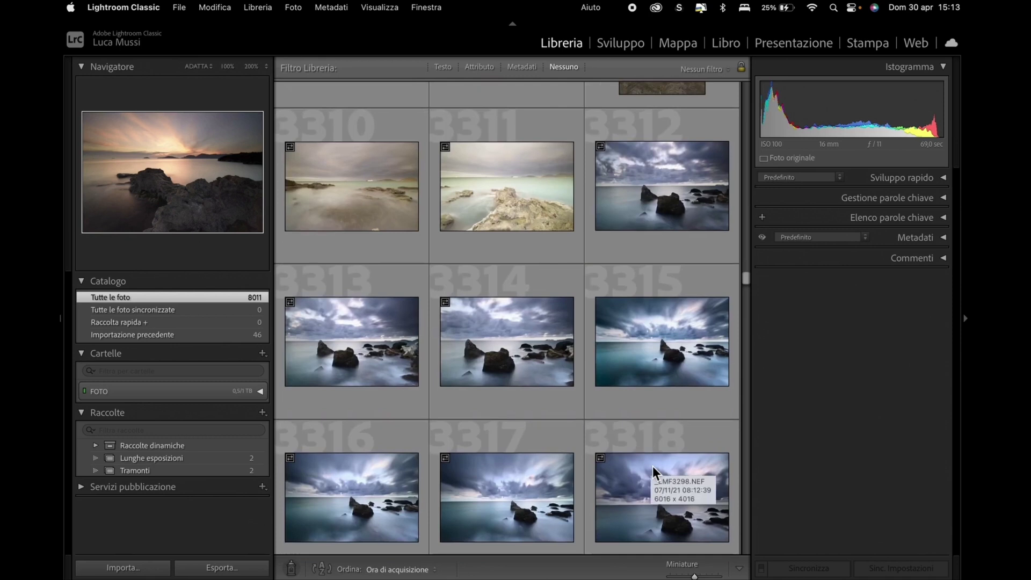
pyautogui.doubleClick(673, 351)
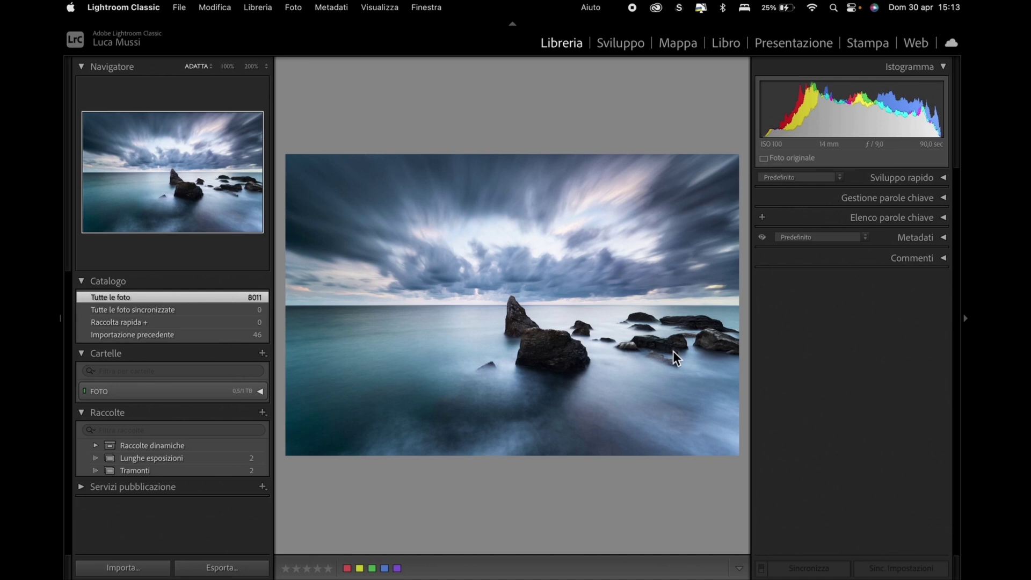
pyautogui.doubleClick(672, 350)
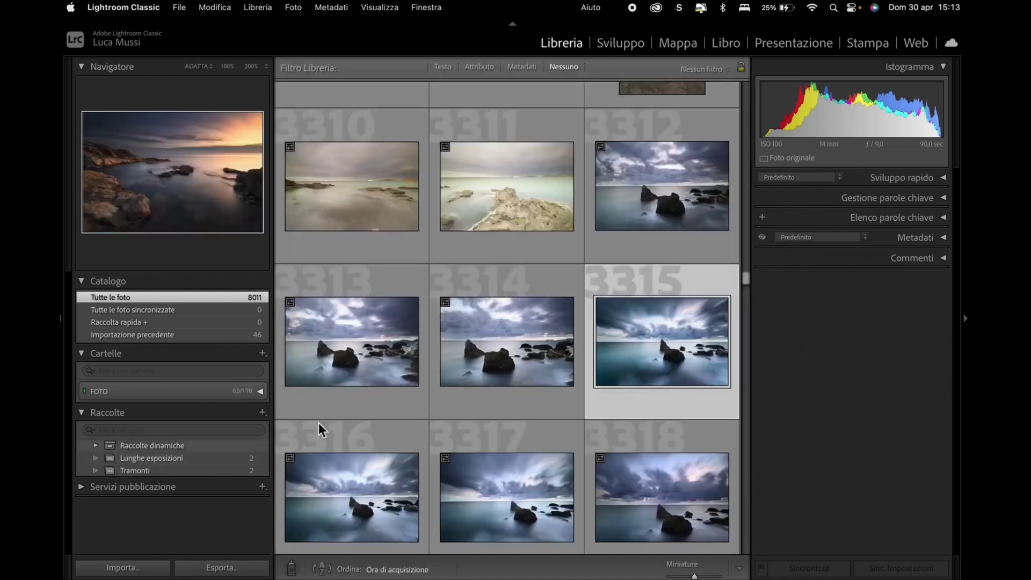
# Add photo 3315 to Lunghe esposizioni, then take it out with Rimuovi da raccolta.
pyautogui.moveTo(662, 342)
pyautogui.moveTo(670, 324); pyautogui.dragTo(167, 460)
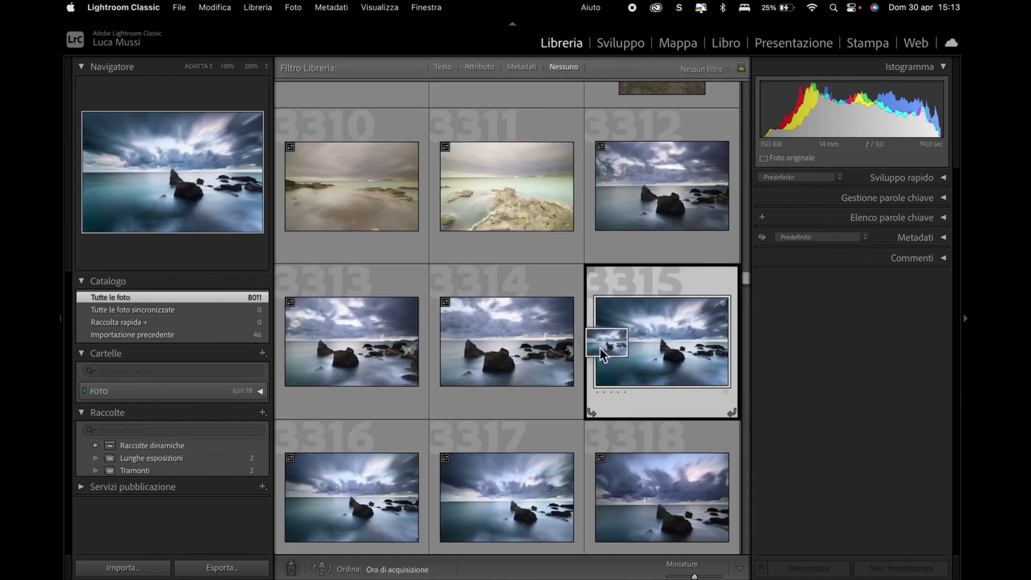
pyautogui.click(168, 458)
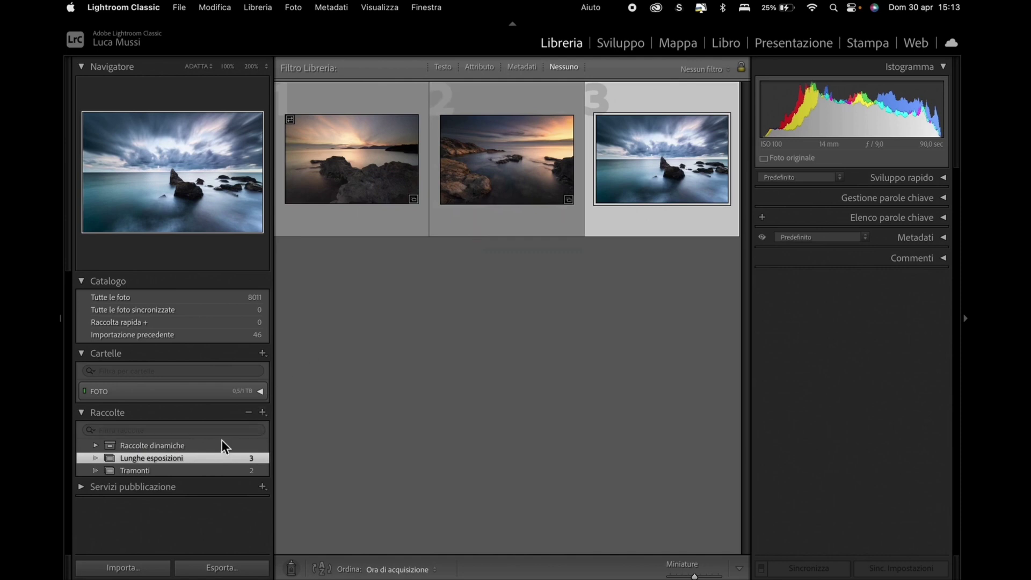
pyautogui.moveTo(662, 159)
pyautogui.rightClick(652, 181)
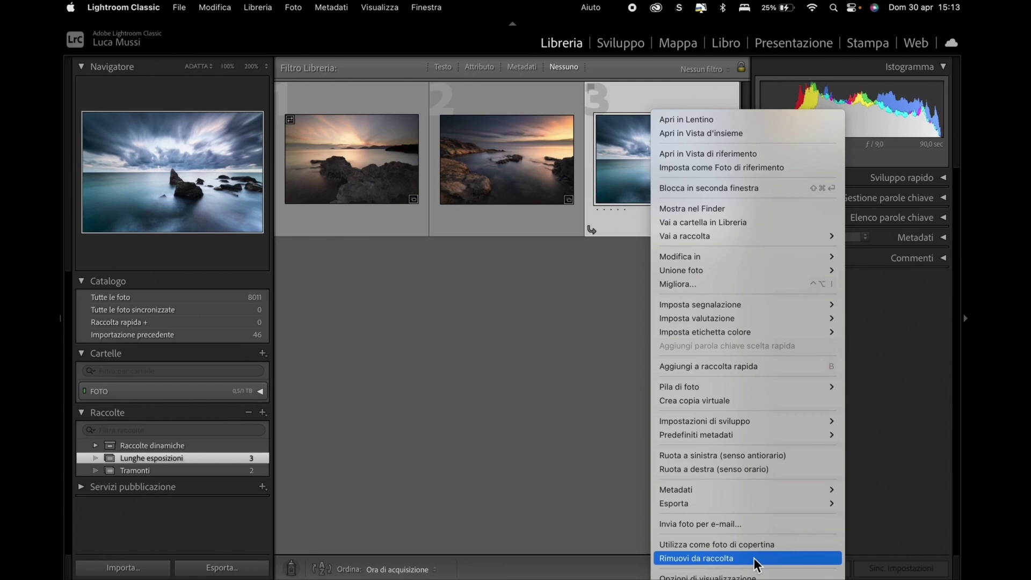
pyautogui.click(754, 559)
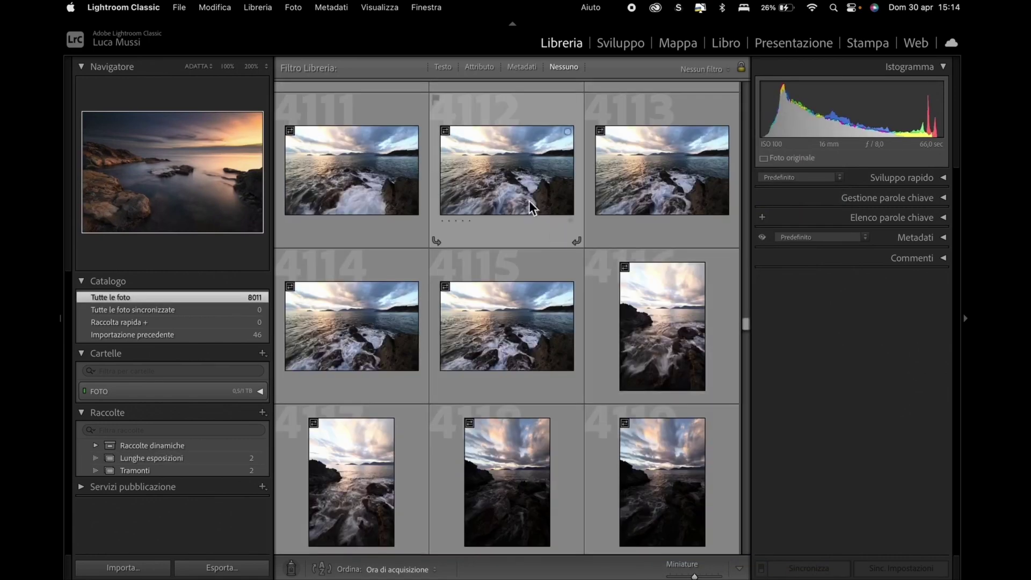
# Preview photo 4112 full size and add it to the Tramonti collection.
pyautogui.doubleClick(529, 201)
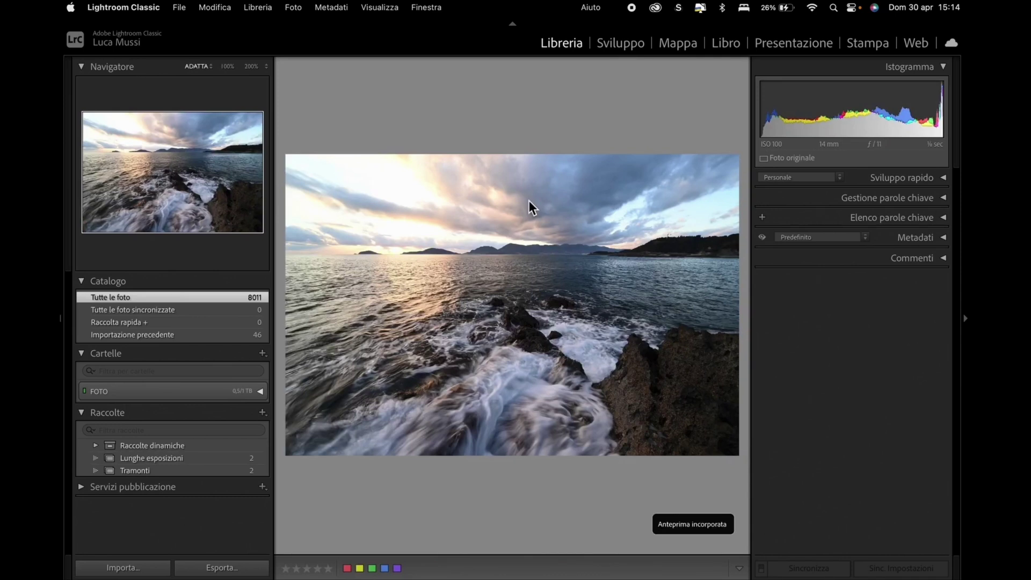
pyautogui.doubleClick(530, 201)
pyautogui.moveTo(516, 179); pyautogui.dragTo(216, 468)
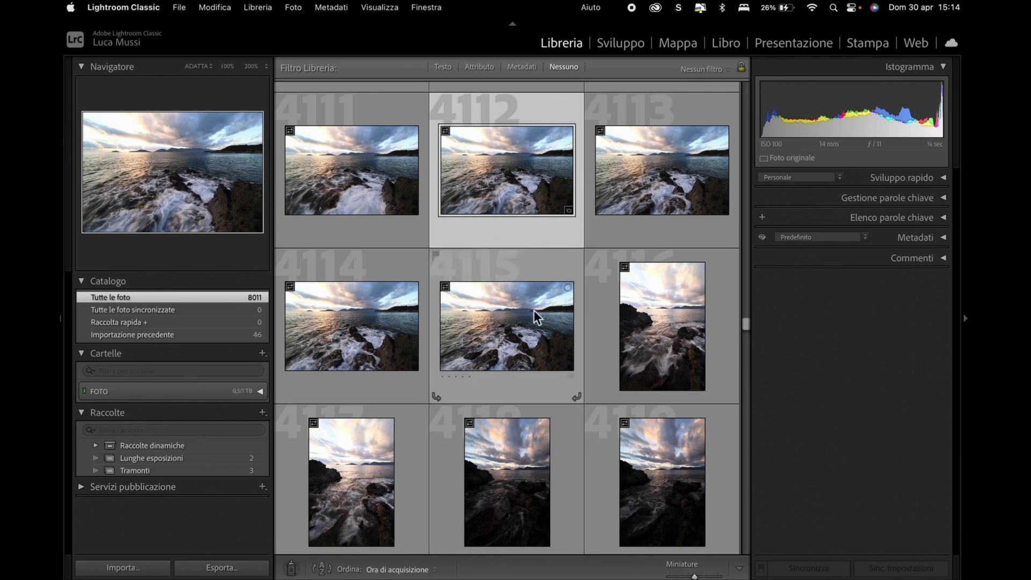
pyautogui.doubleClick(513, 195)
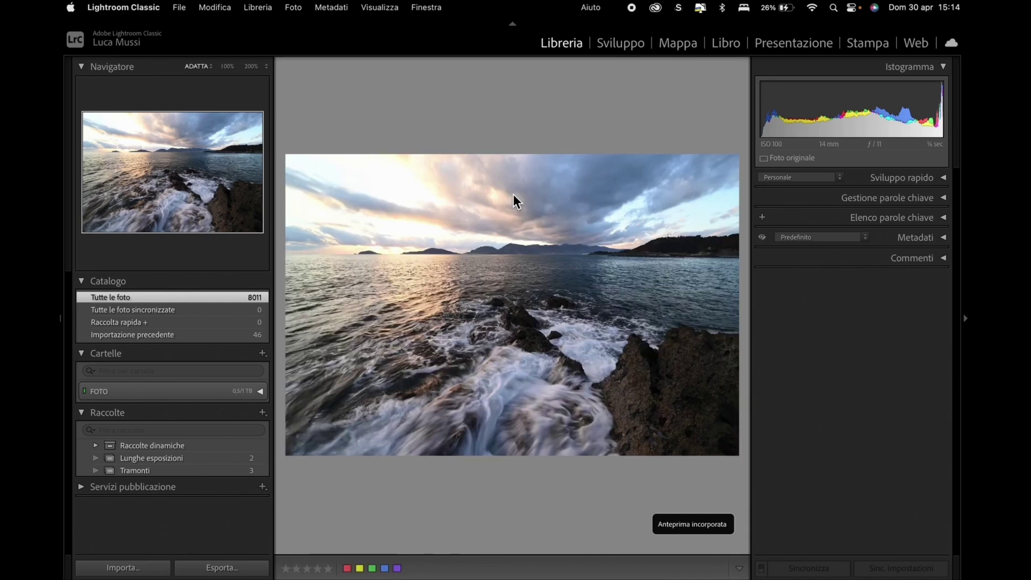
pyautogui.doubleClick(513, 196)
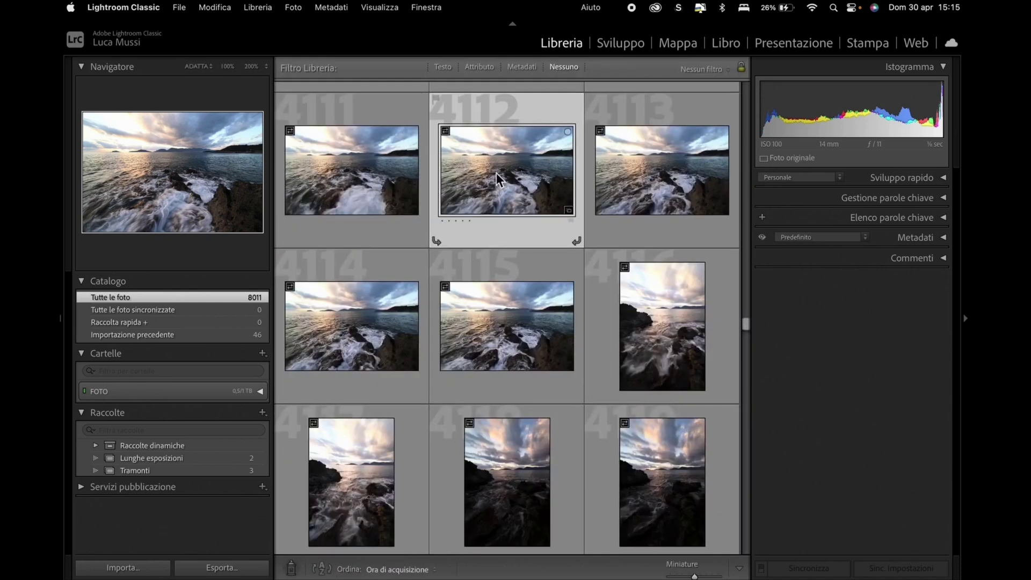
# Create a virtual copy of photo 4112 with Cmd+' and preview it full size.
pyautogui.rightClick(498, 179)
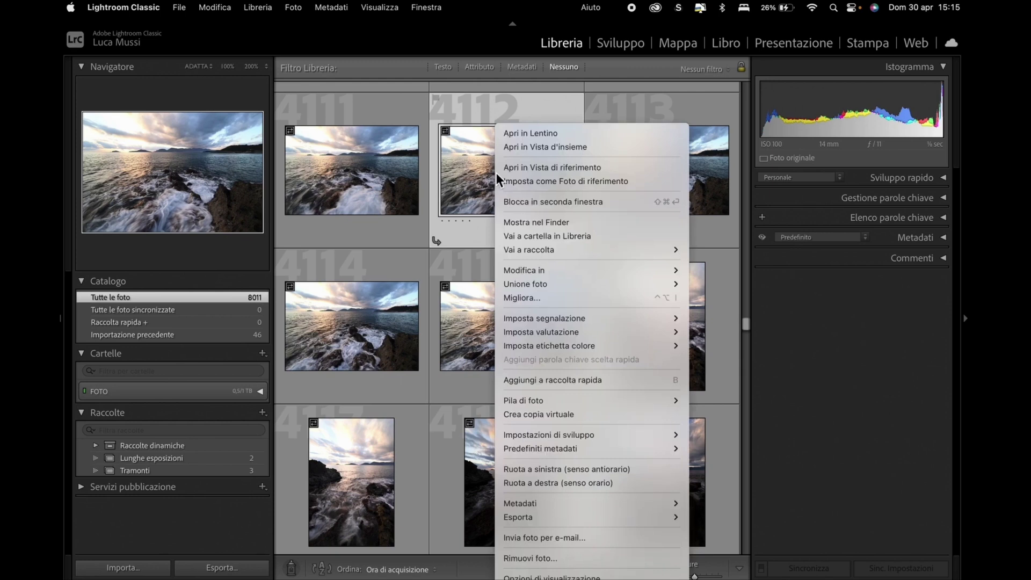
pyautogui.press('super+apostrophe')
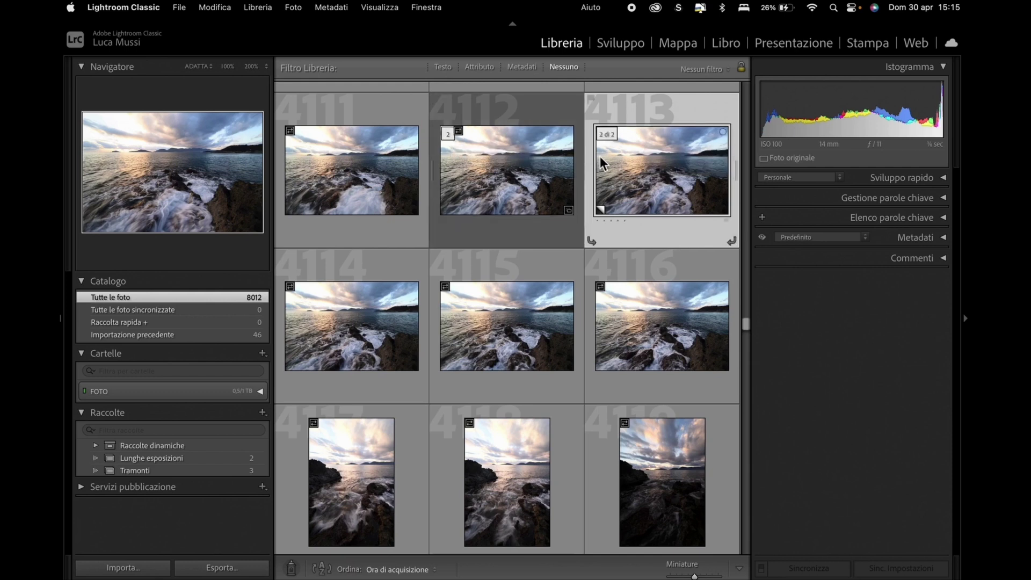
pyautogui.doubleClick(540, 176)
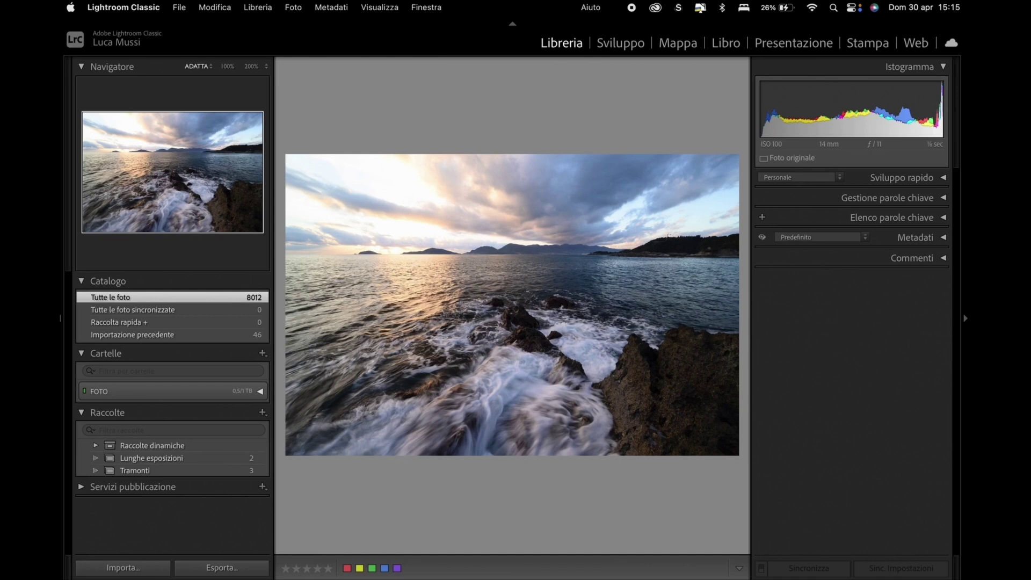
pyautogui.press('g')
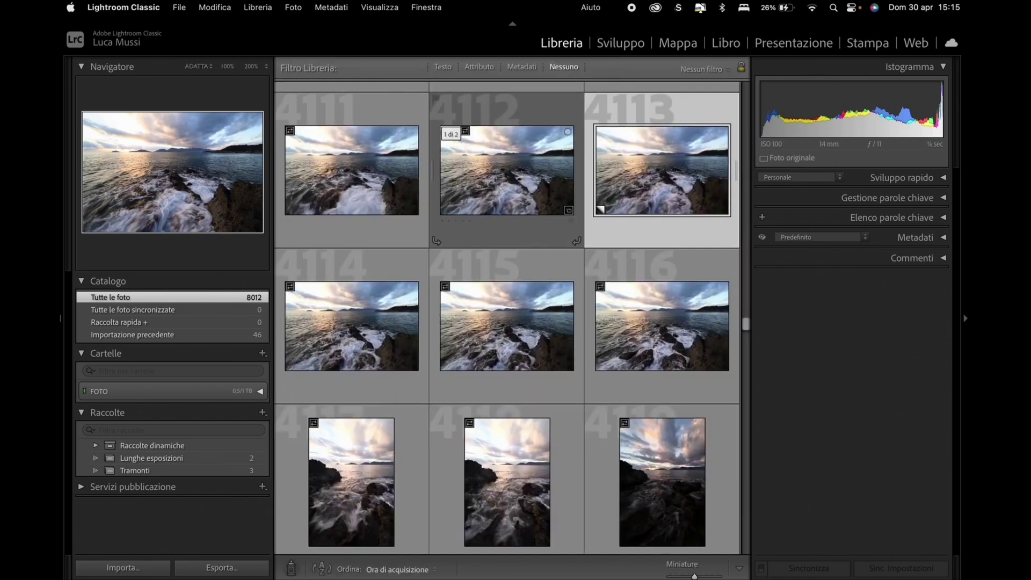